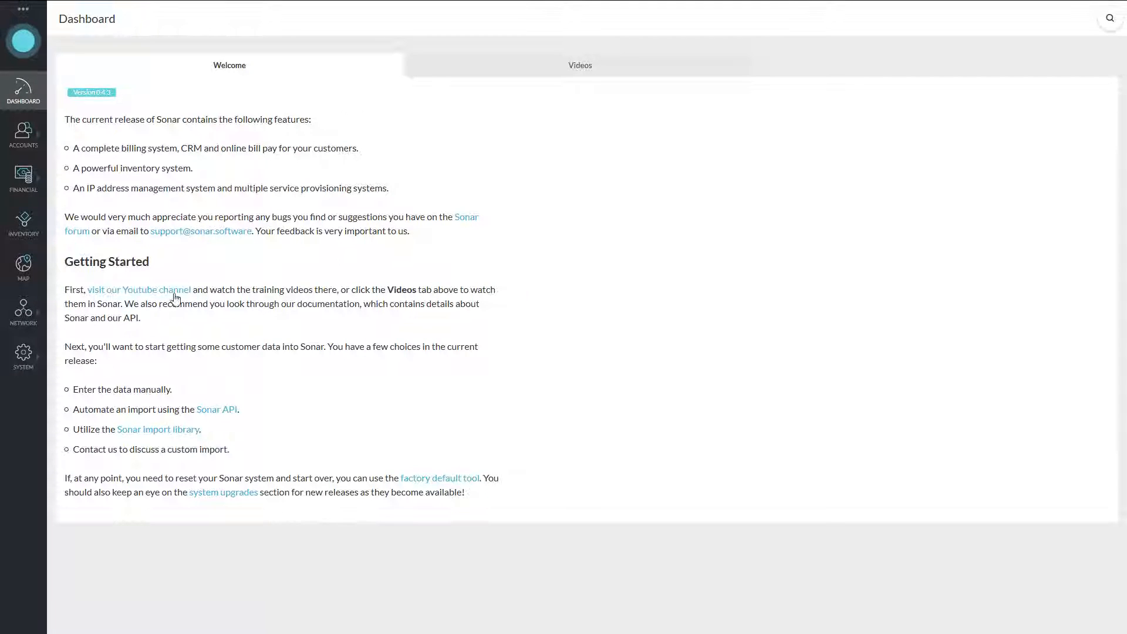
# Open IPAM from the Network menu to list supernets 10.0.0.0/8, 172.16.0.0/12 and 192.0.2.0/24.
pyautogui.click(30, 322)
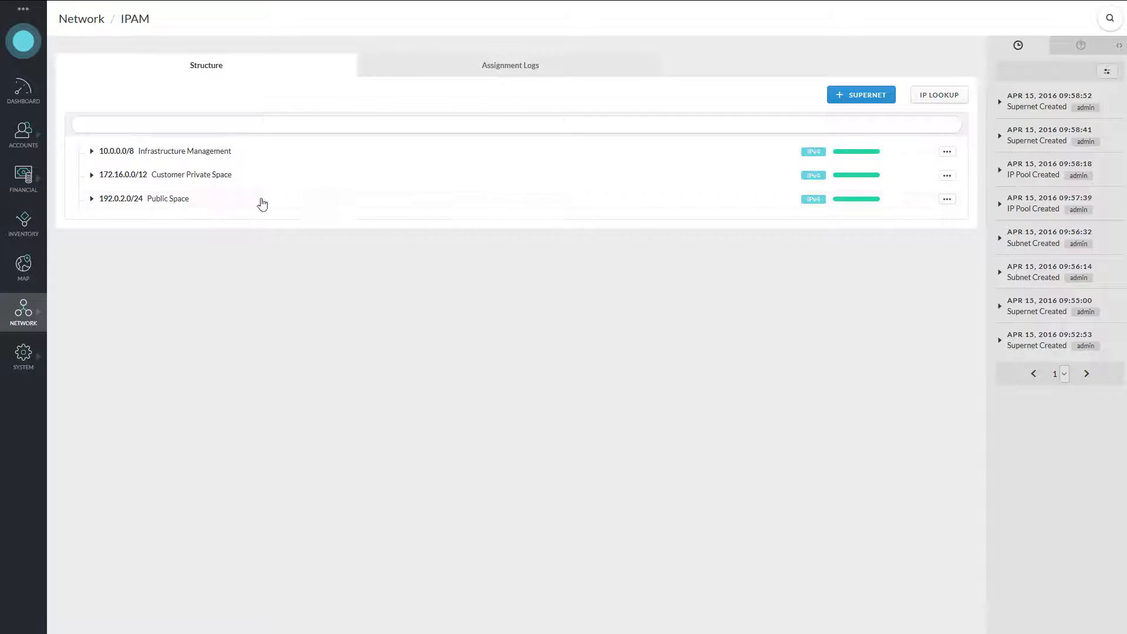
# Inspect the subnets and pools under 172.16.0.0/12, then bring up the Add Supernet form.
pyautogui.click(197, 179)
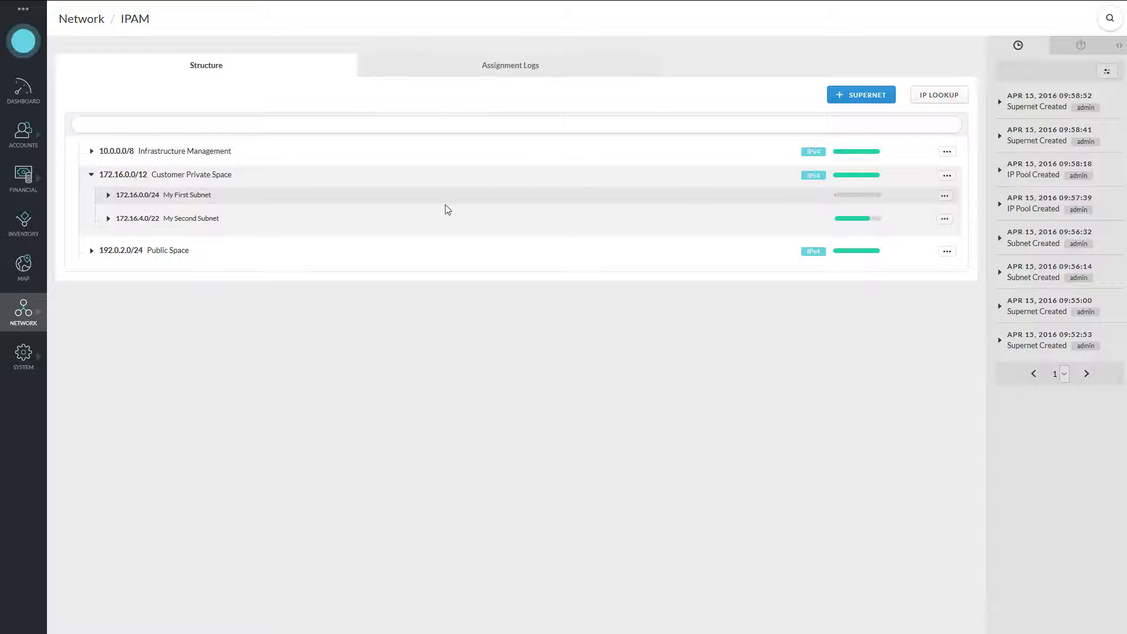
pyautogui.click(190, 196)
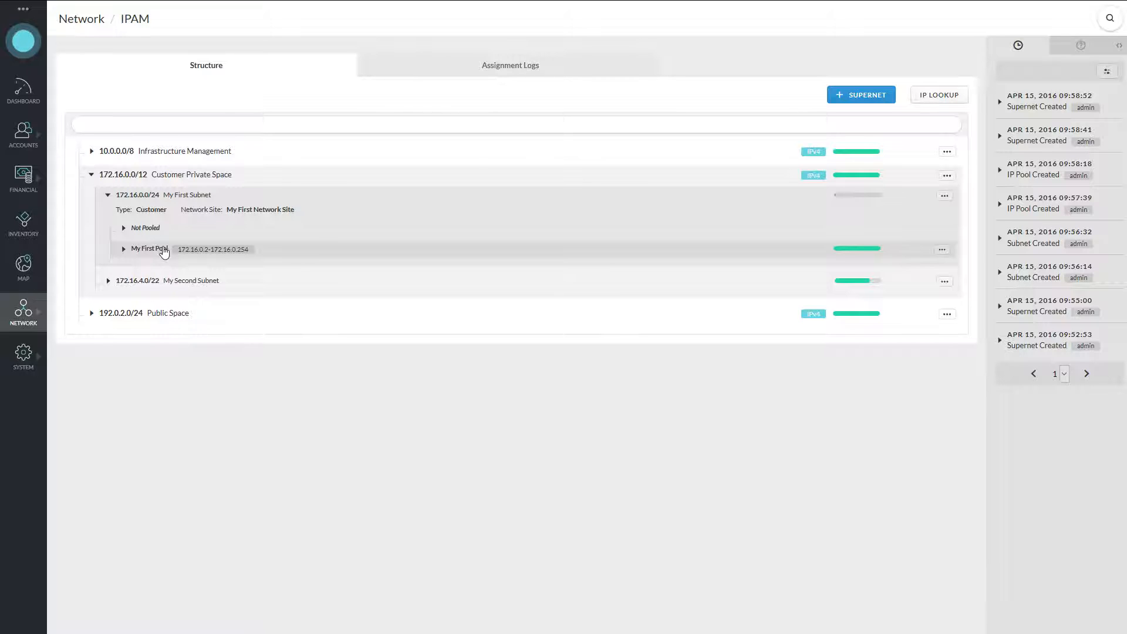
pyautogui.click(139, 280)
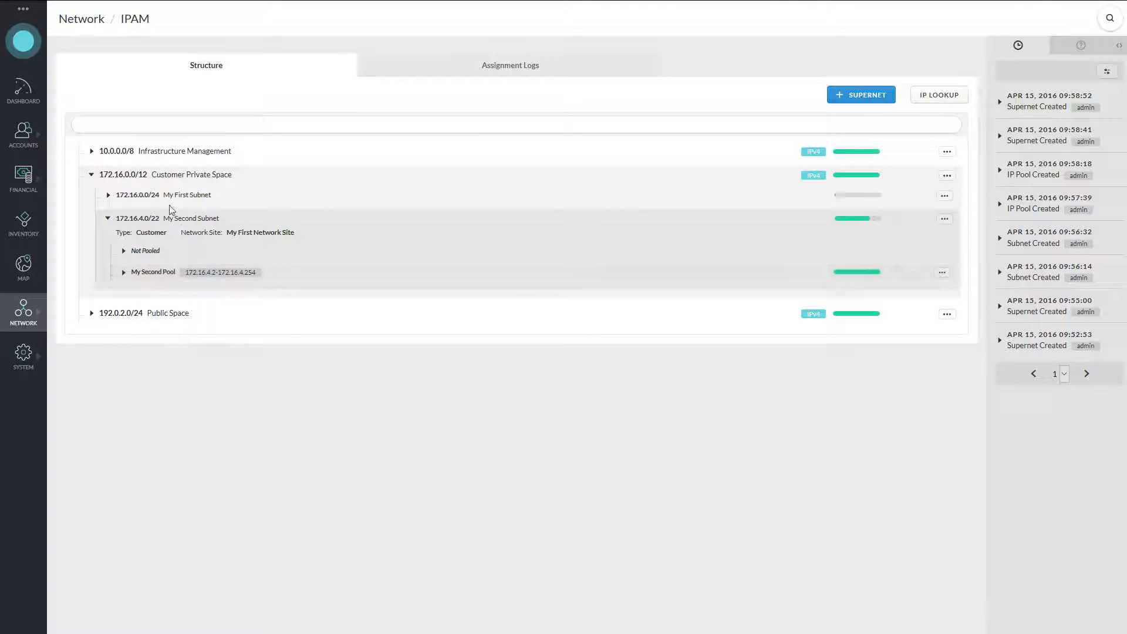
pyautogui.click(143, 177)
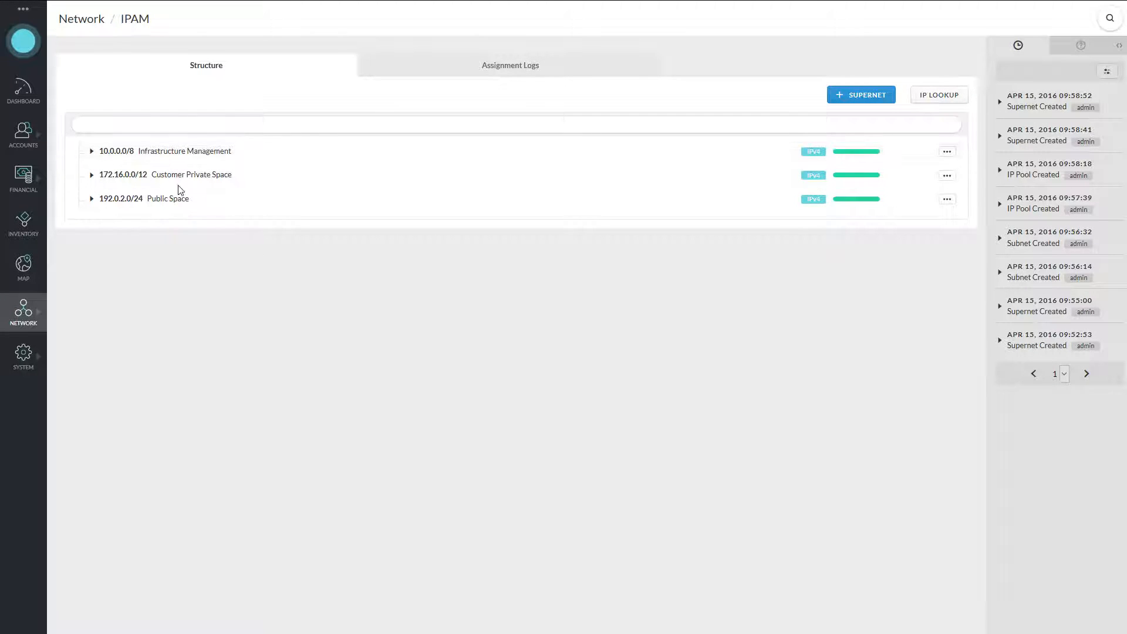
pyautogui.click(851, 101)
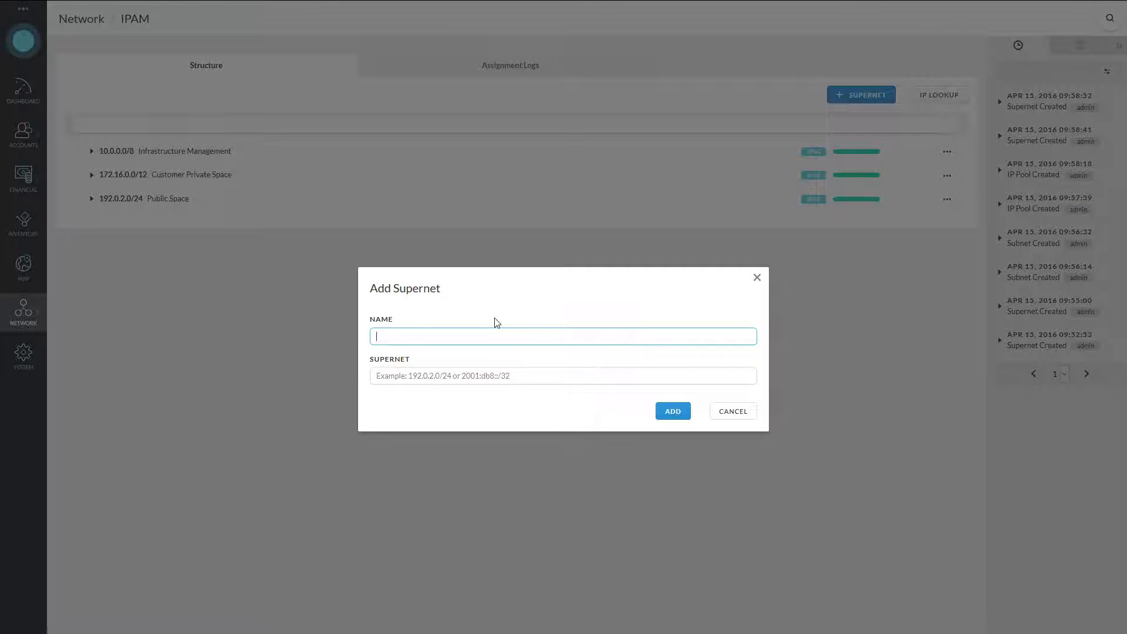
# Add a supernet named 'Servers' with range 192.168.0.0/24.
pyautogui.write('Servers')
pyautogui.click(506, 376)
pyautogui.write('192.1')
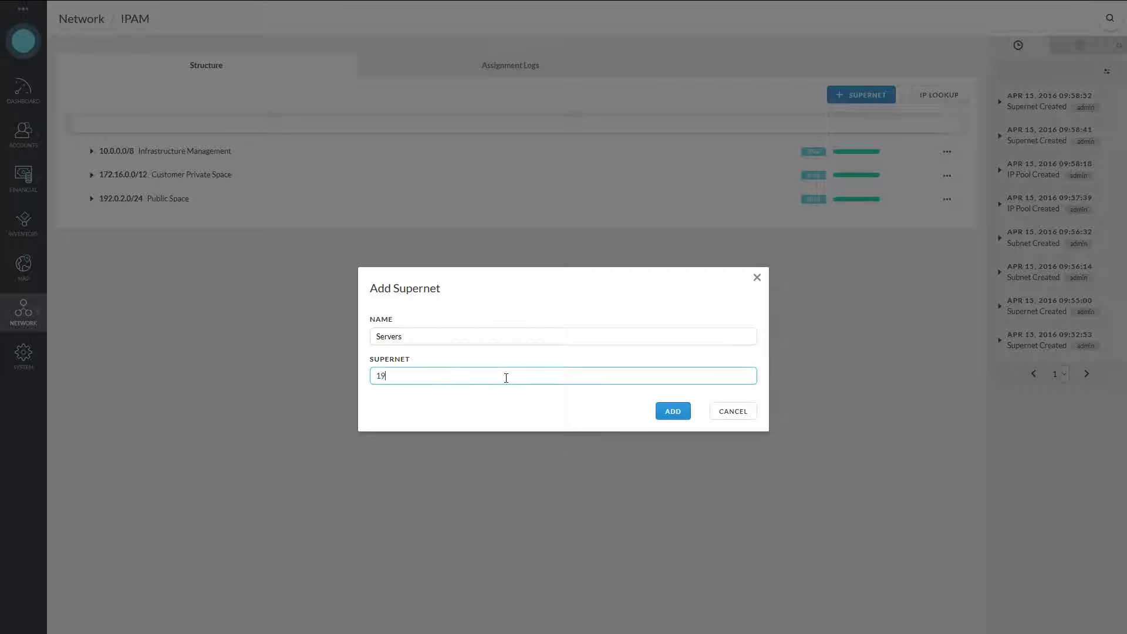
pyautogui.write('68.0.0/24')
pyautogui.click(681, 417)
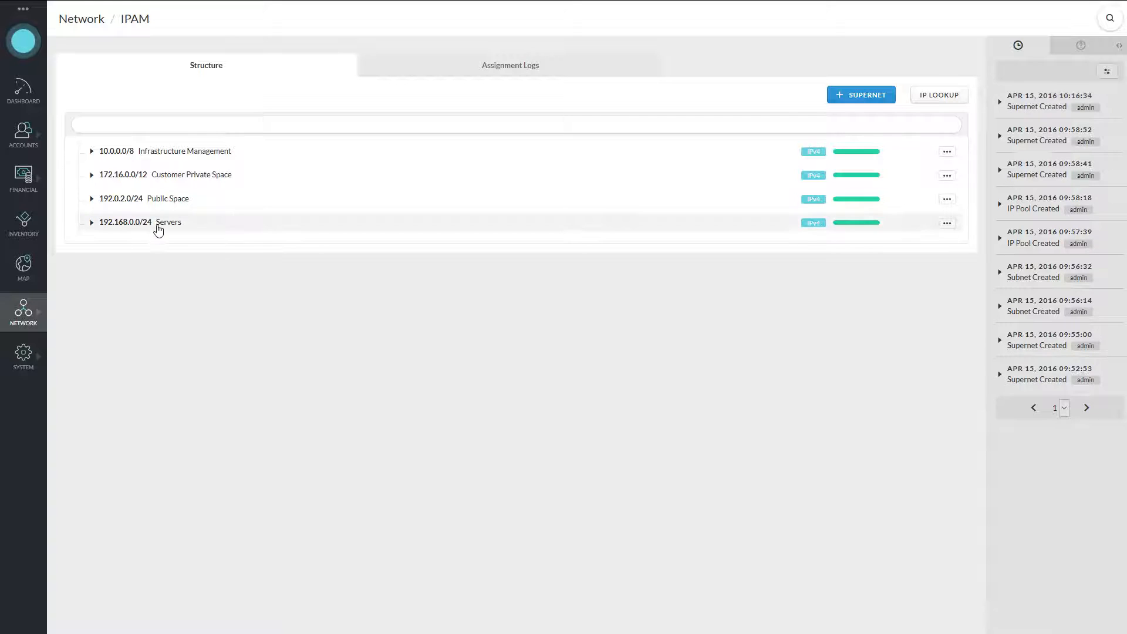
# Start a new subnet under the Servers supernet named 'Servers in Rack 1'.
pyautogui.click(160, 232)
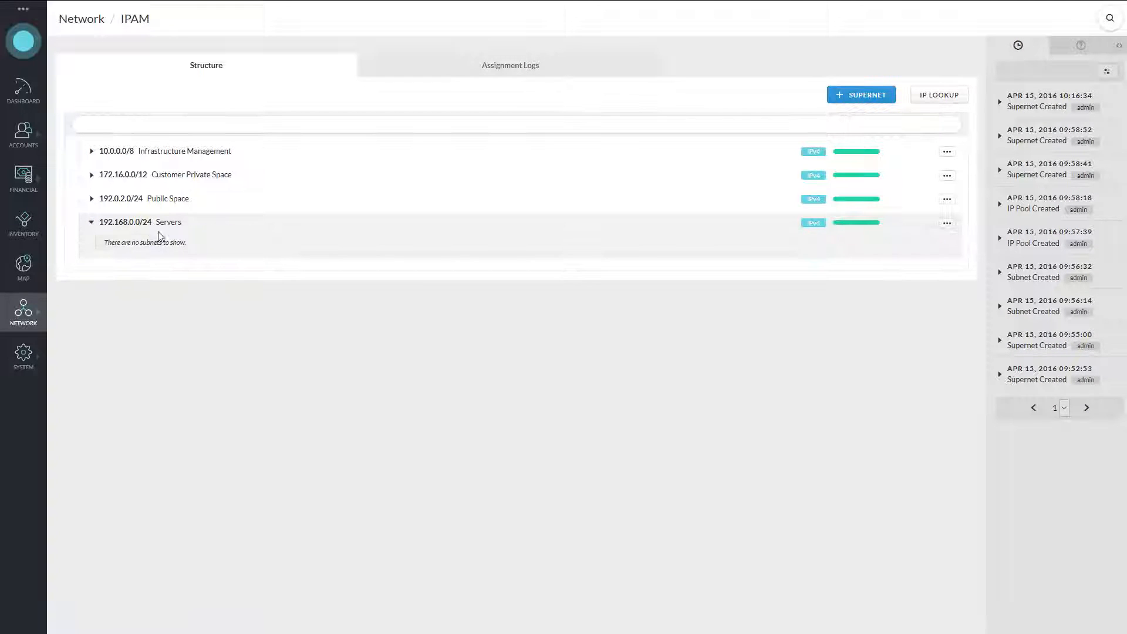
pyautogui.click(947, 223)
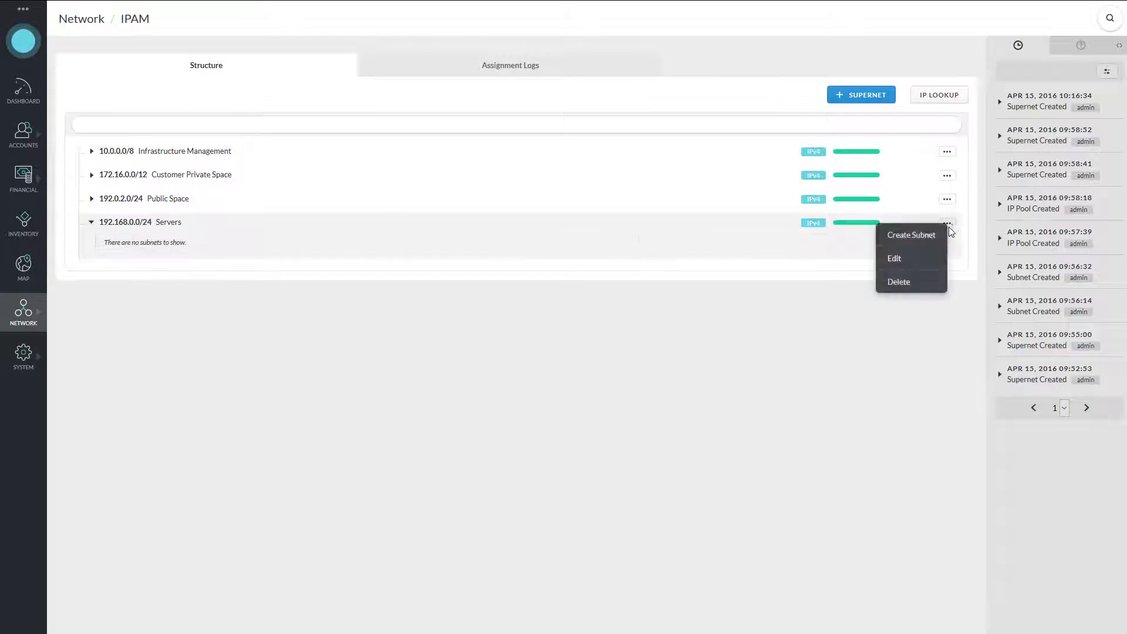
pyautogui.click(916, 236)
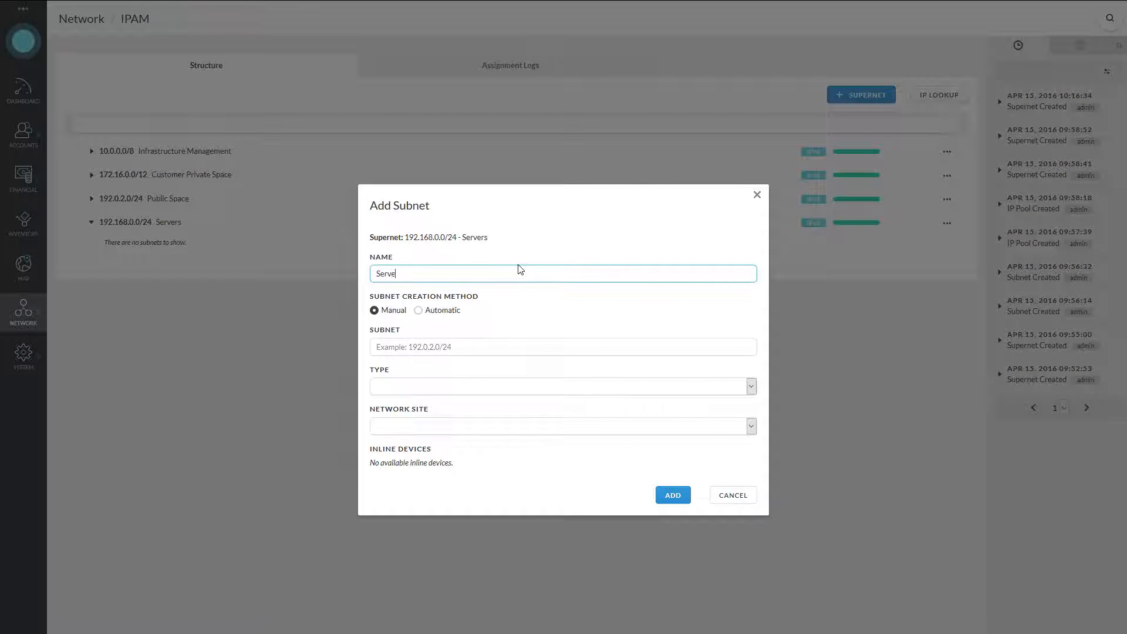
pyautogui.write('Servers in Rack 1')
pyautogui.click(422, 351)
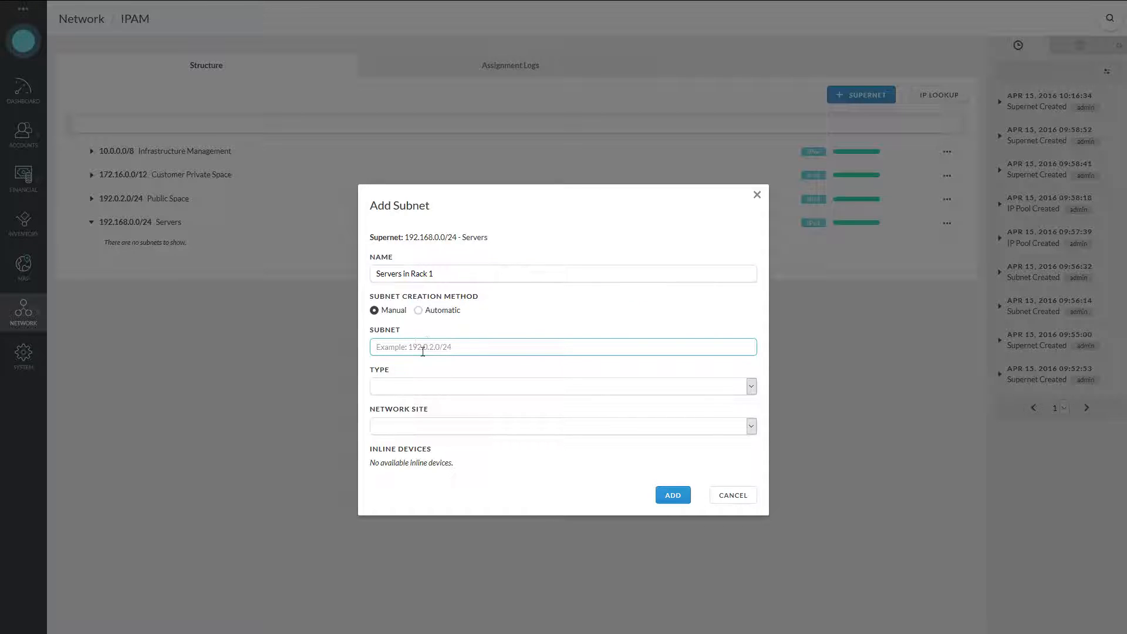
# Make it an automatic /28 Infrastructure subnet at My First Network Site and create it.
pyautogui.click(449, 311)
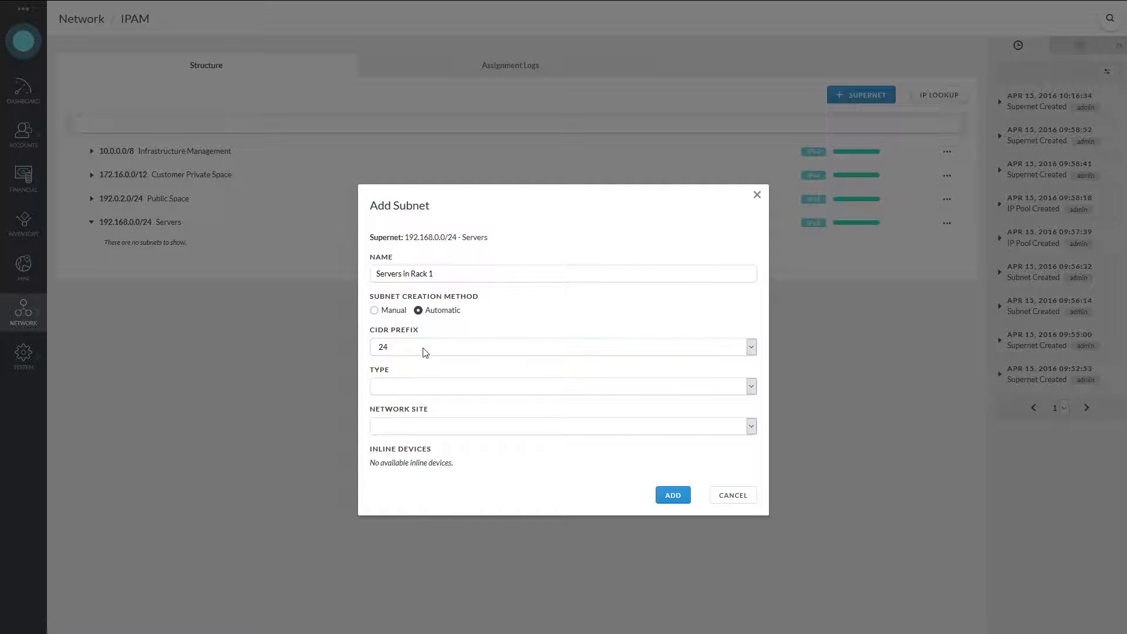
pyautogui.click(427, 349)
pyautogui.click(414, 399)
pyautogui.click(411, 390)
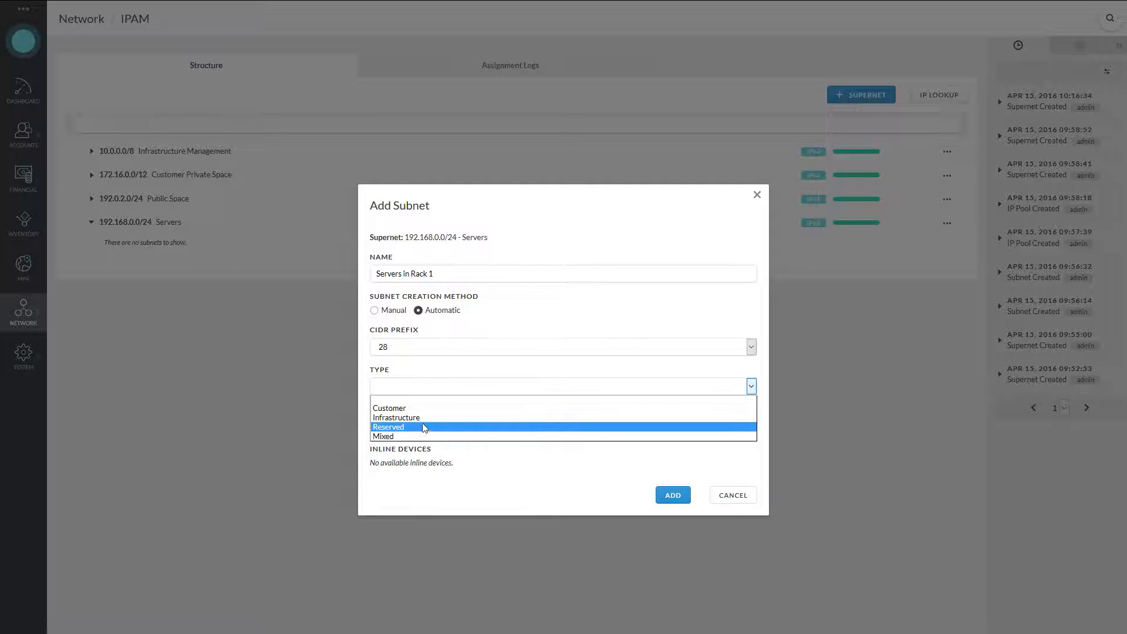
pyautogui.click(437, 423)
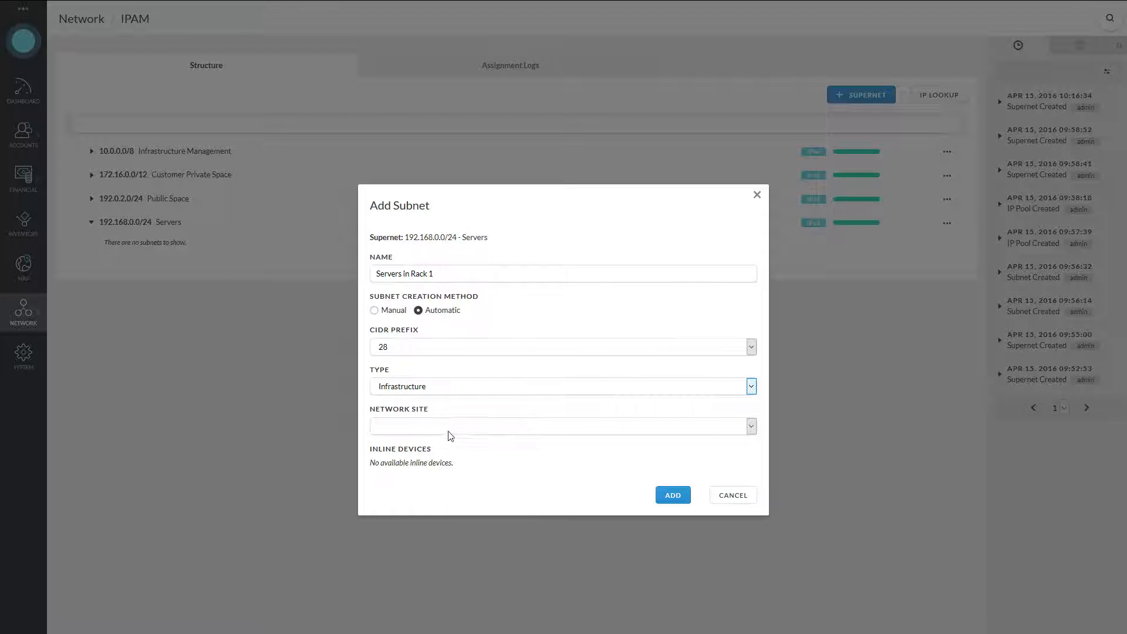
pyautogui.click(434, 428)
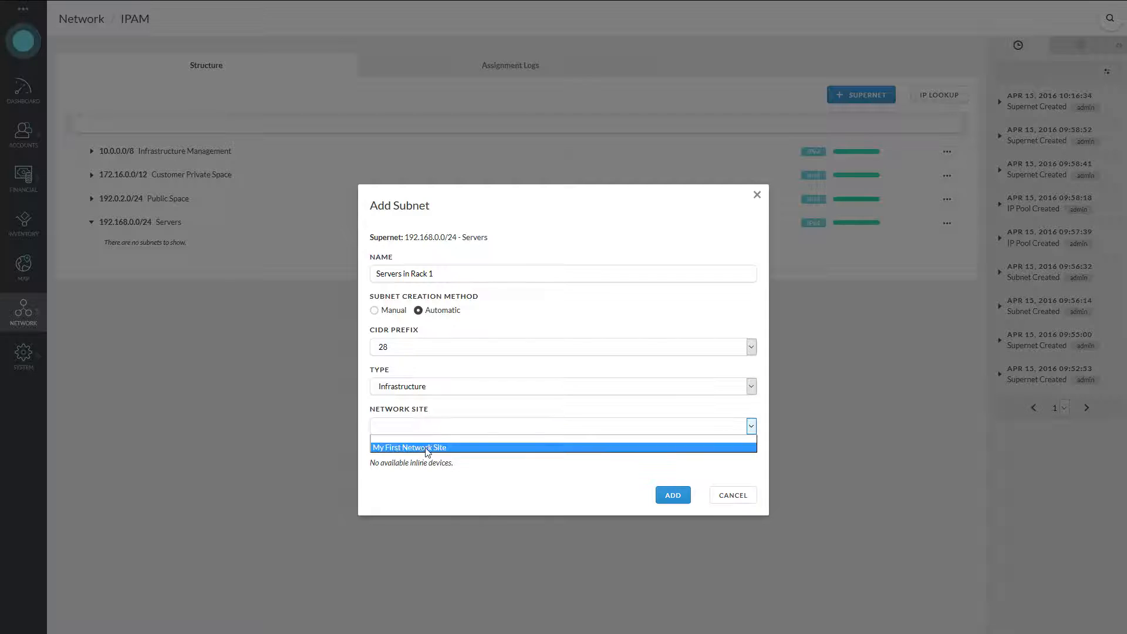
pyautogui.click(423, 448)
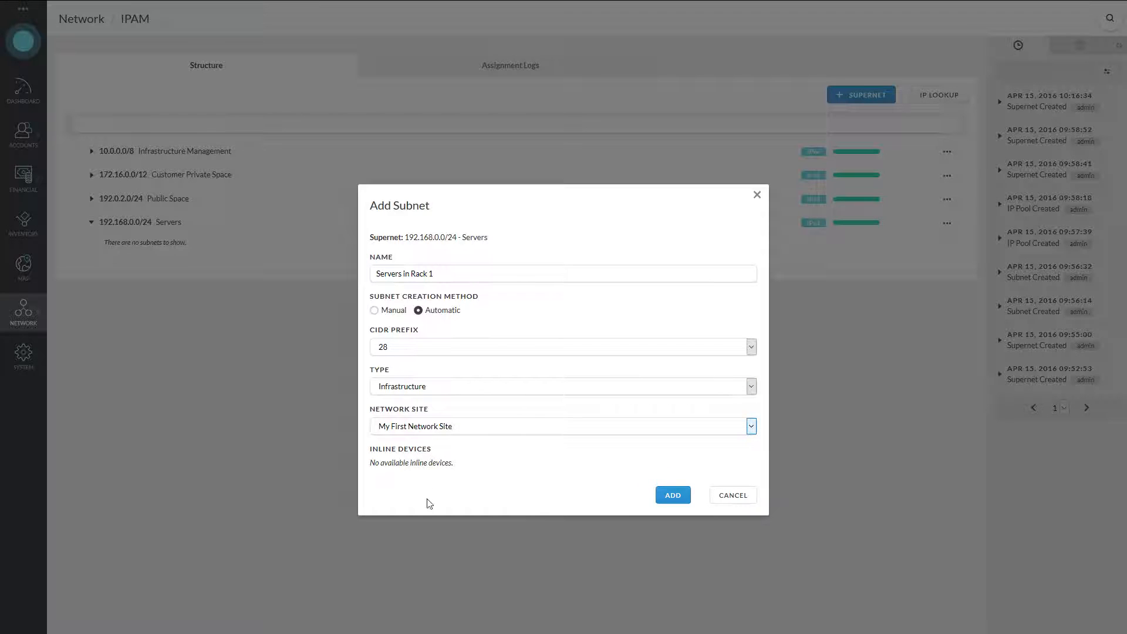
pyautogui.click(675, 496)
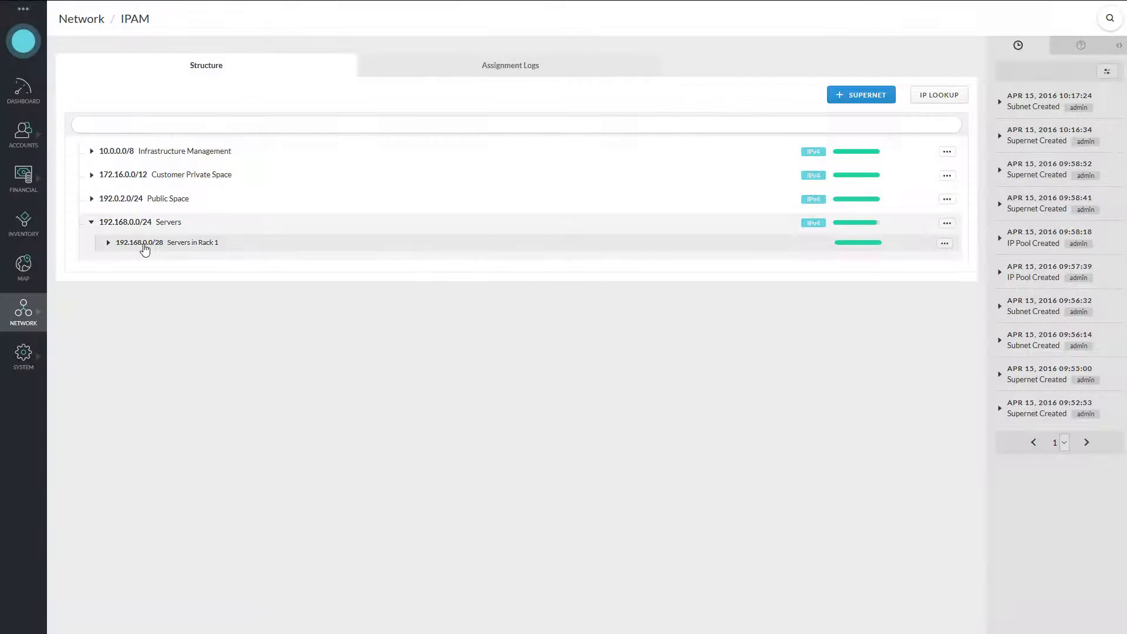
pyautogui.click(187, 246)
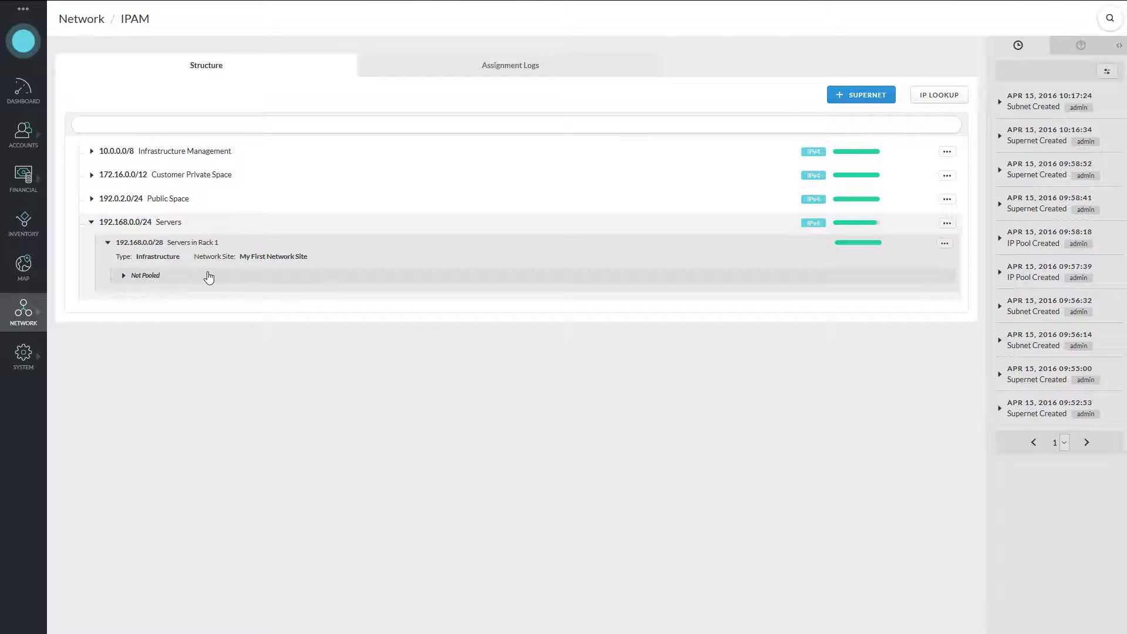
pyautogui.click(945, 243)
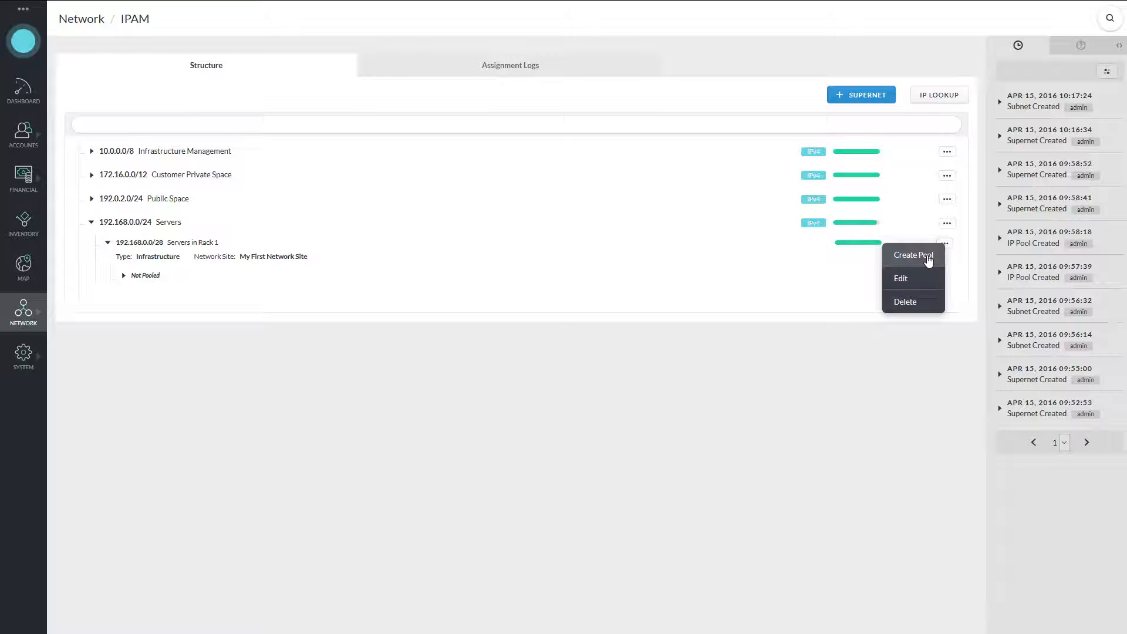
pyautogui.click(208, 323)
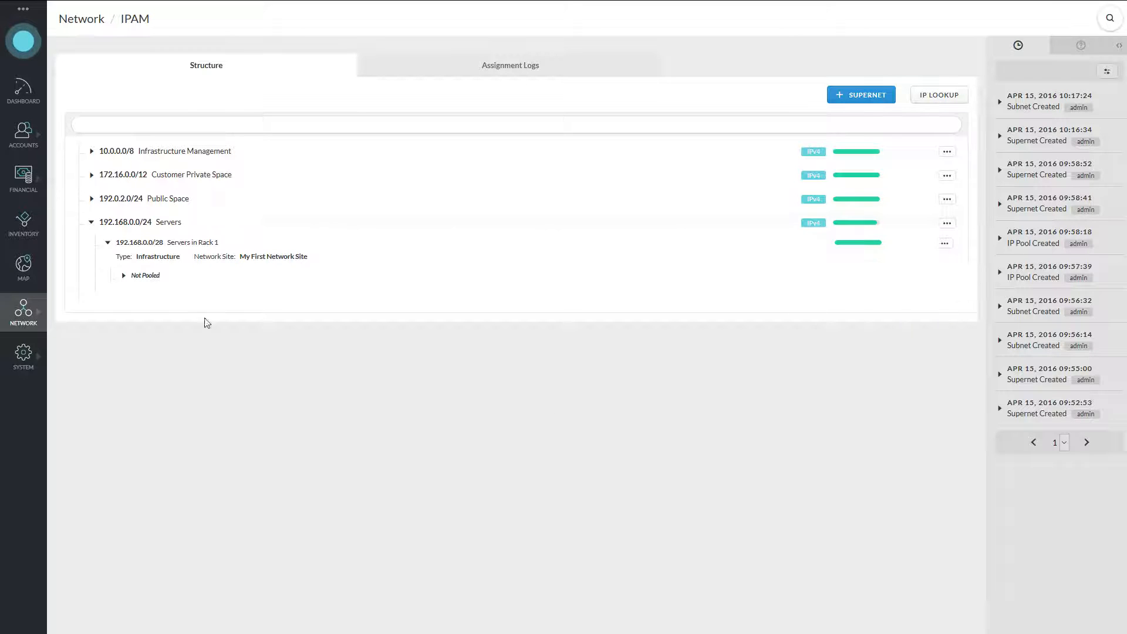
pyautogui.click(136, 224)
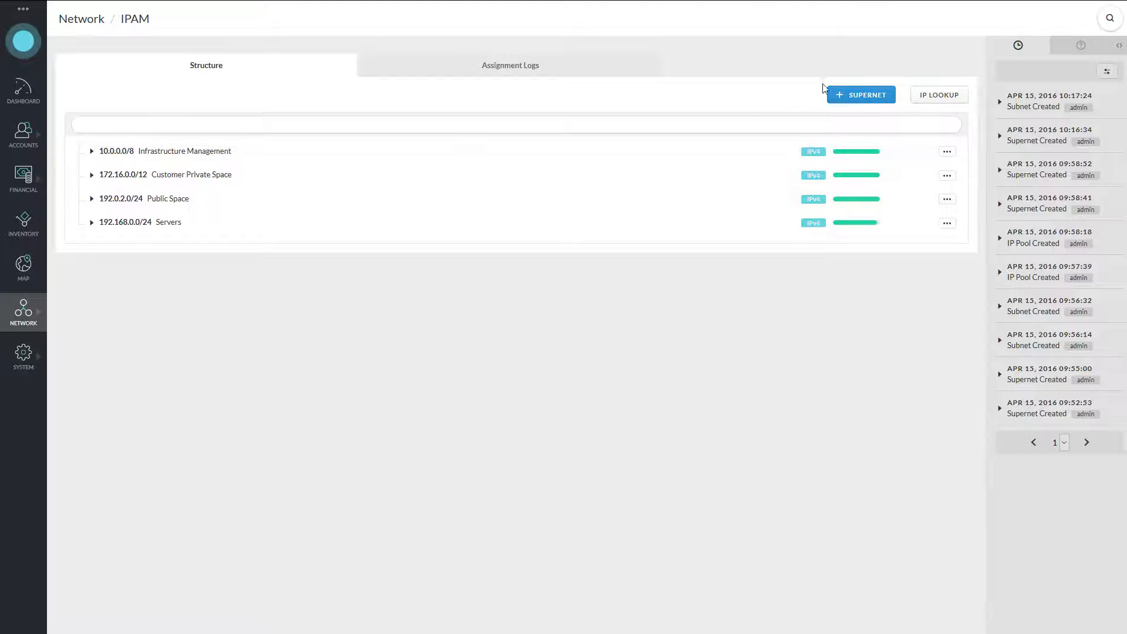
pyautogui.click(188, 162)
pyautogui.click(165, 202)
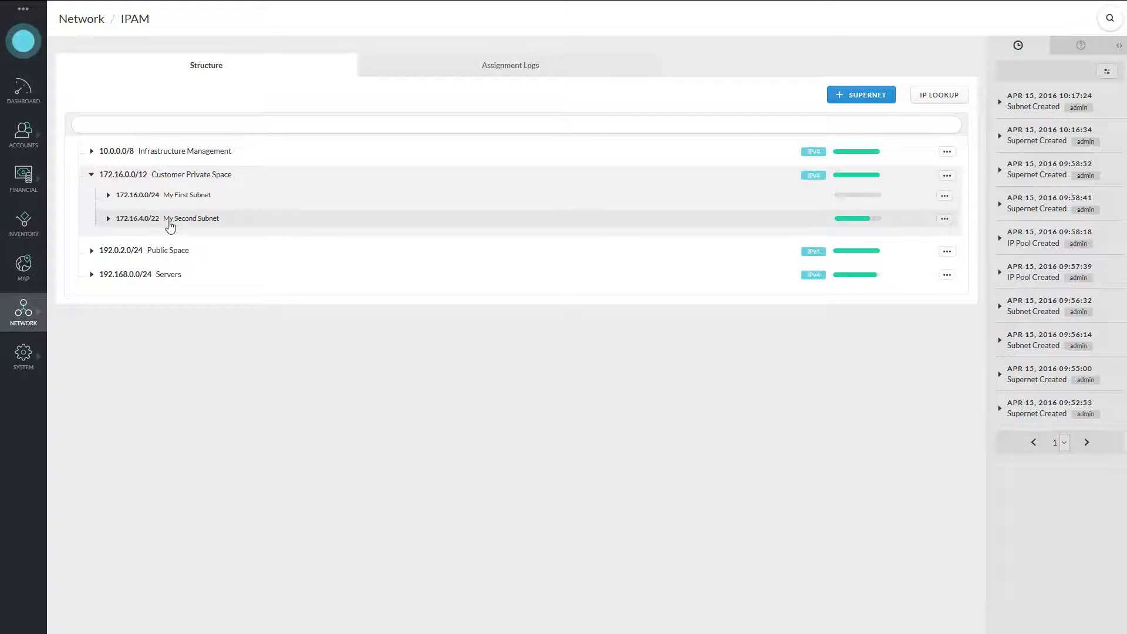
pyautogui.click(170, 223)
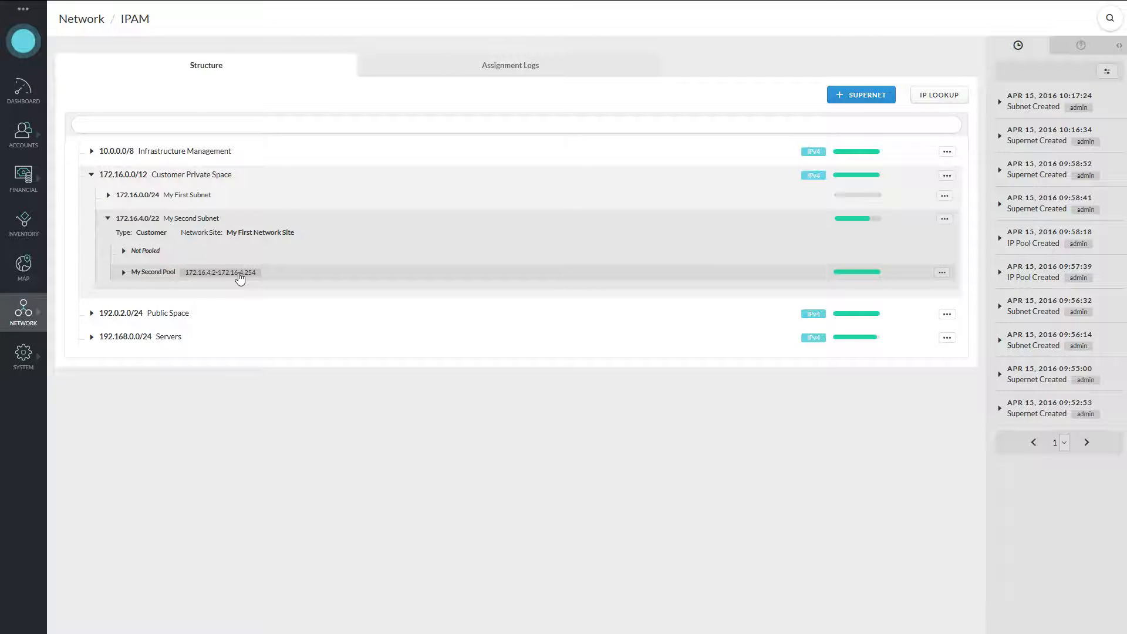
pyautogui.click(160, 181)
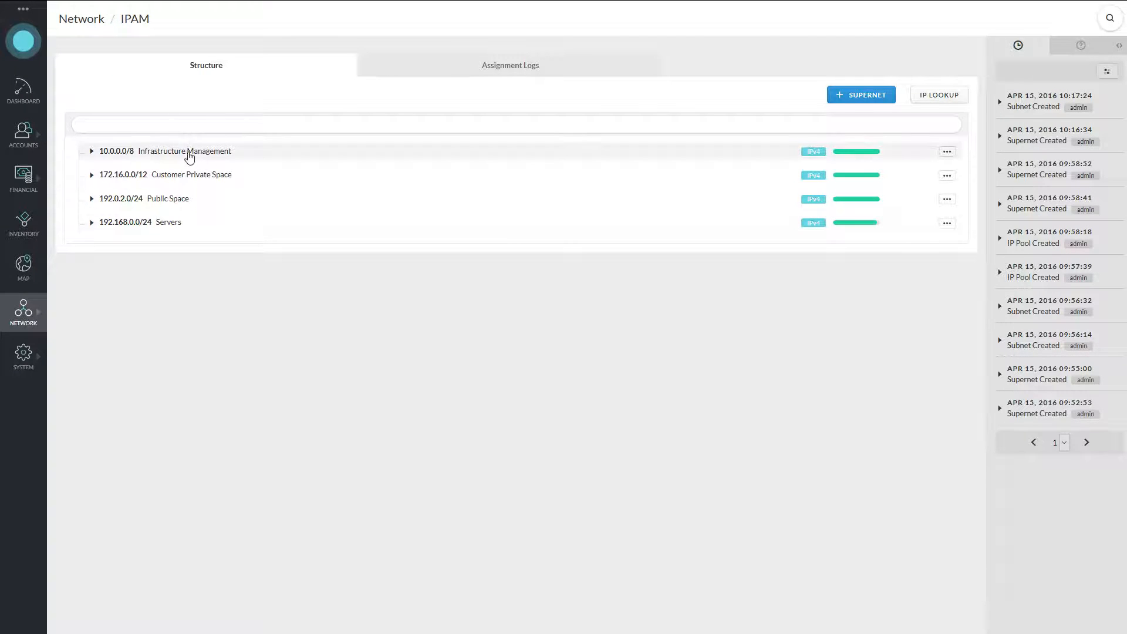
# Show the Network flyout with its IPAM, network sites and provisioning sections.
pyautogui.click(35, 320)
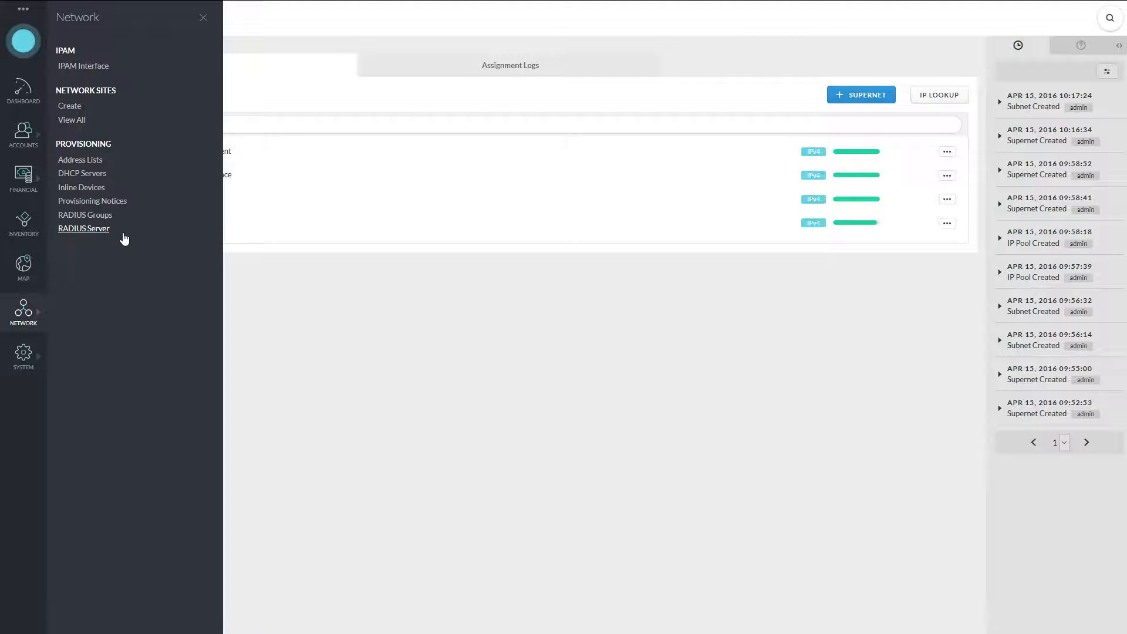
# Create a 'Delinquent' address list that applies only to delinquent accounts.
pyautogui.click(116, 162)
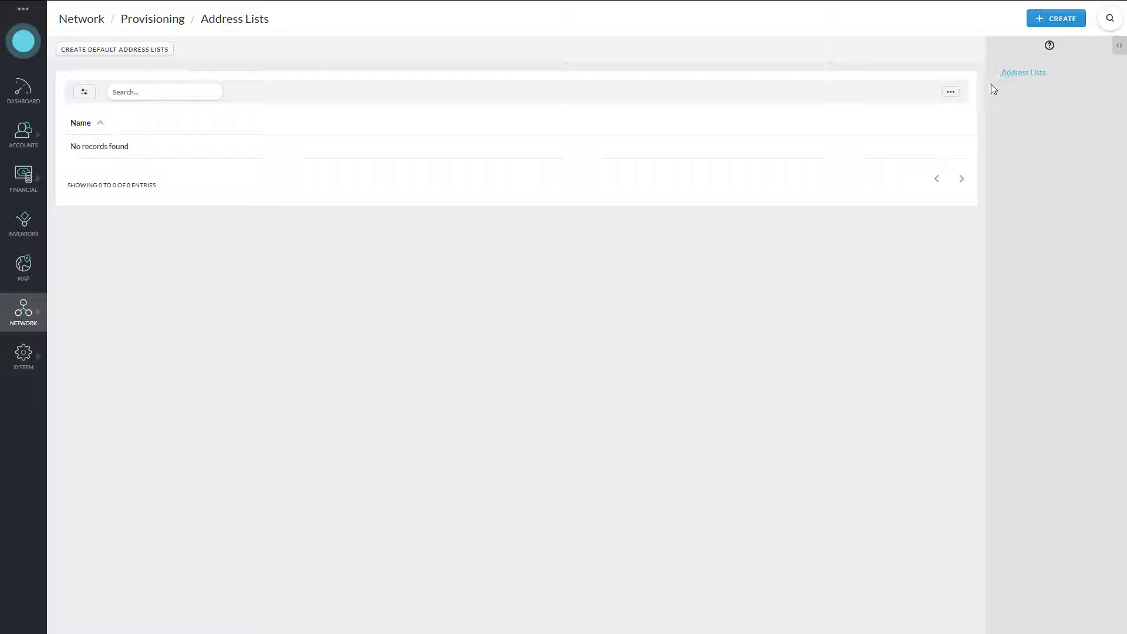
pyautogui.click(1072, 26)
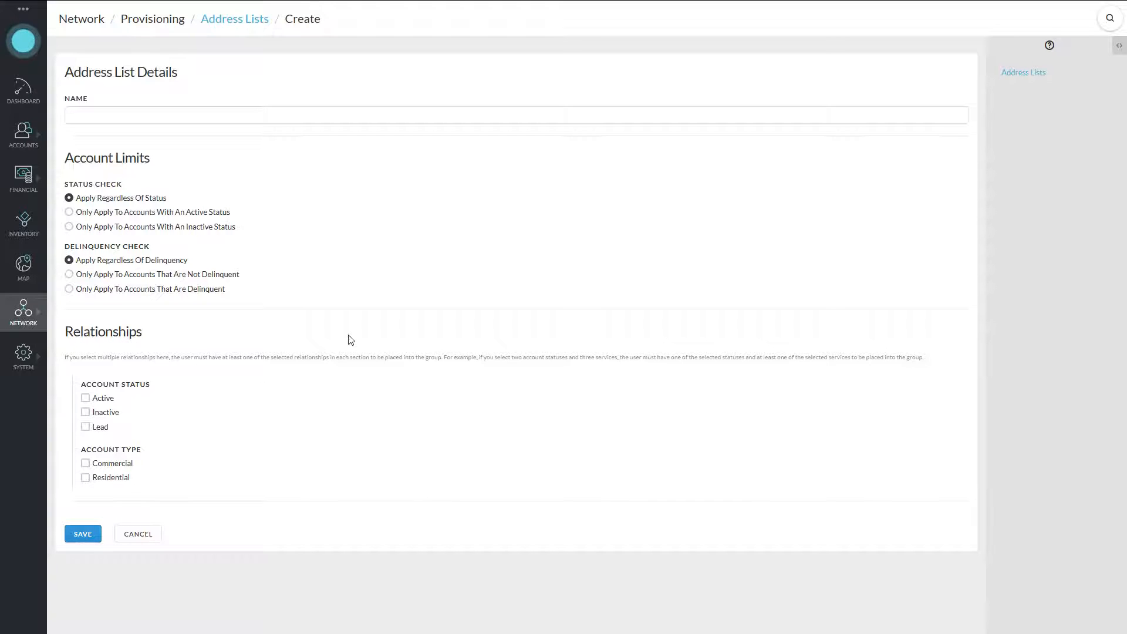
pyautogui.click(273, 121)
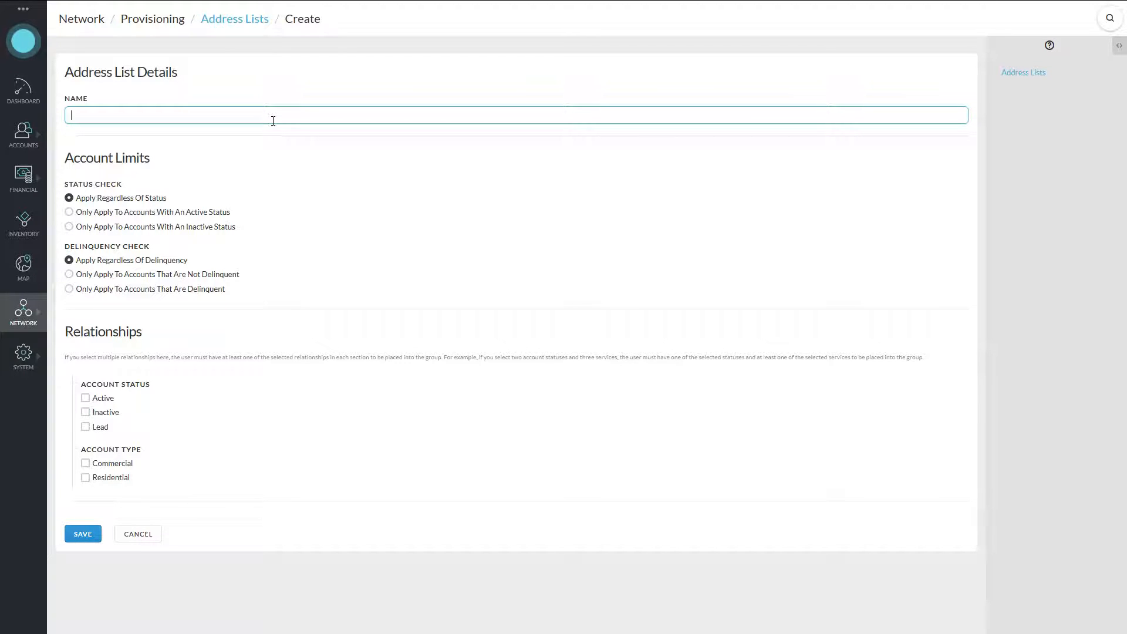
pyautogui.write('Delinquent')
pyautogui.click(87, 290)
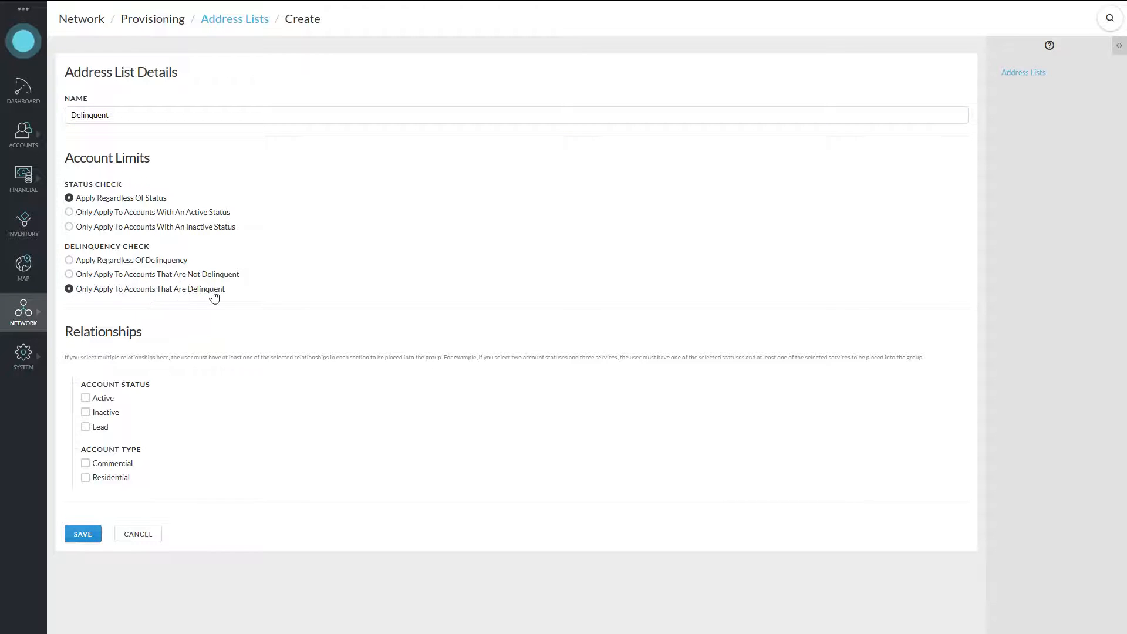
pyautogui.click(92, 535)
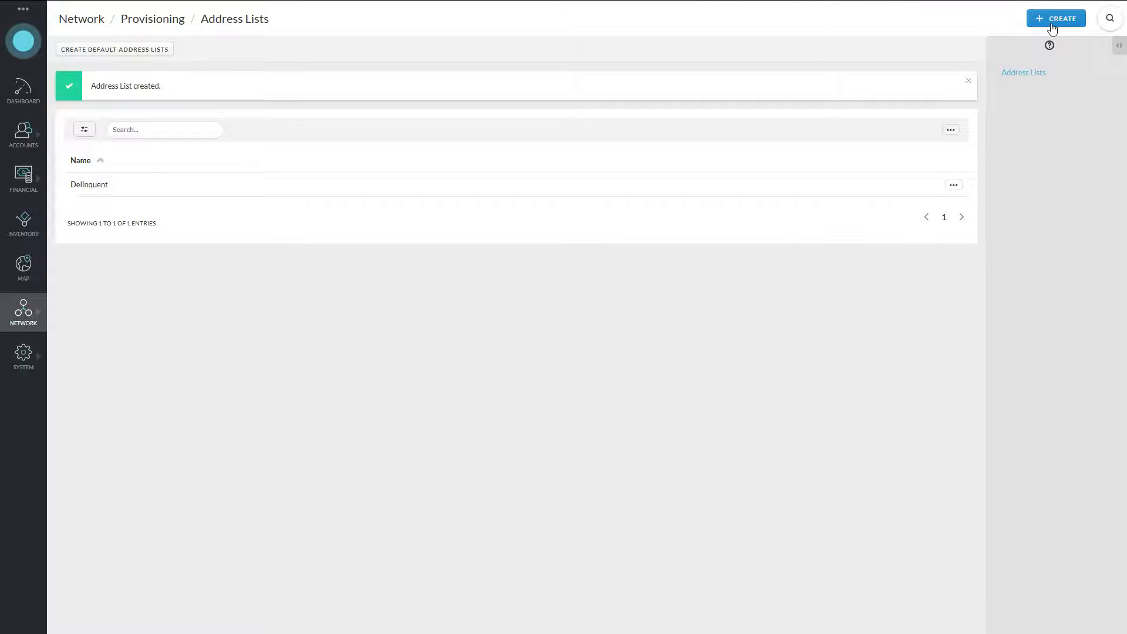
# Add an 'ActiveCustomers' address list restricted to accounts with an active status.
pyautogui.click(1053, 24)
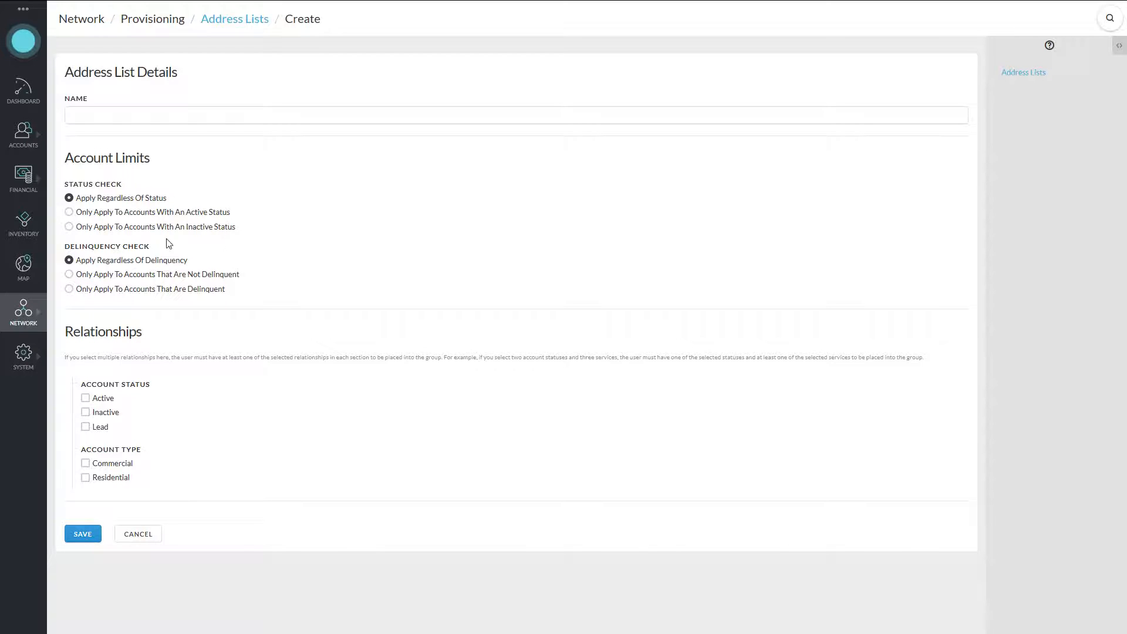
pyautogui.click(167, 119)
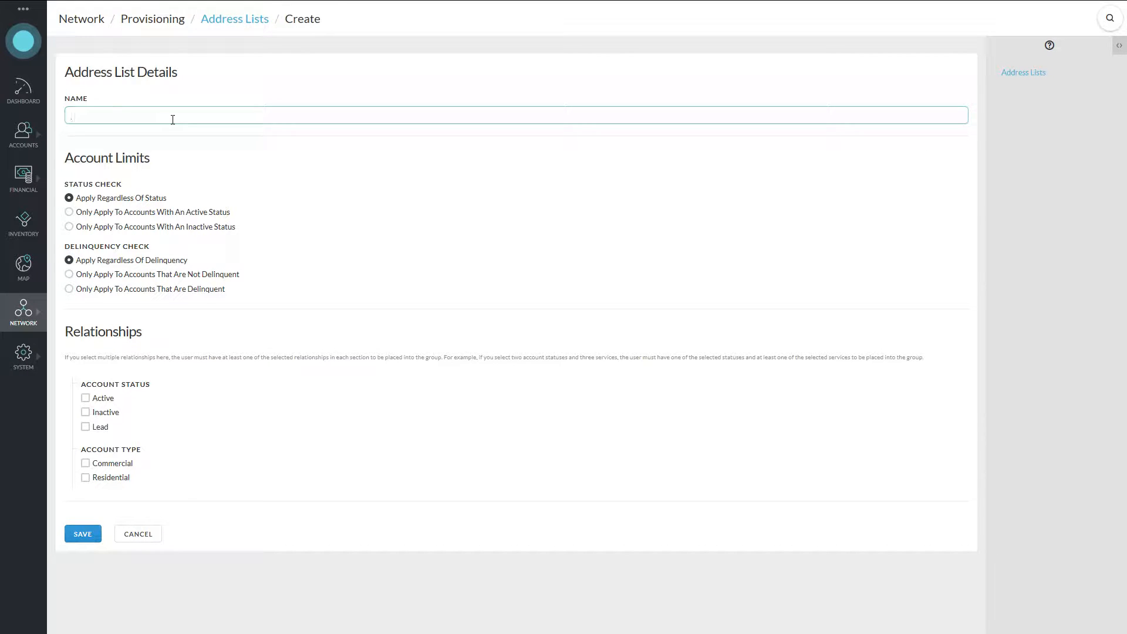
pyautogui.write('Active Custo')
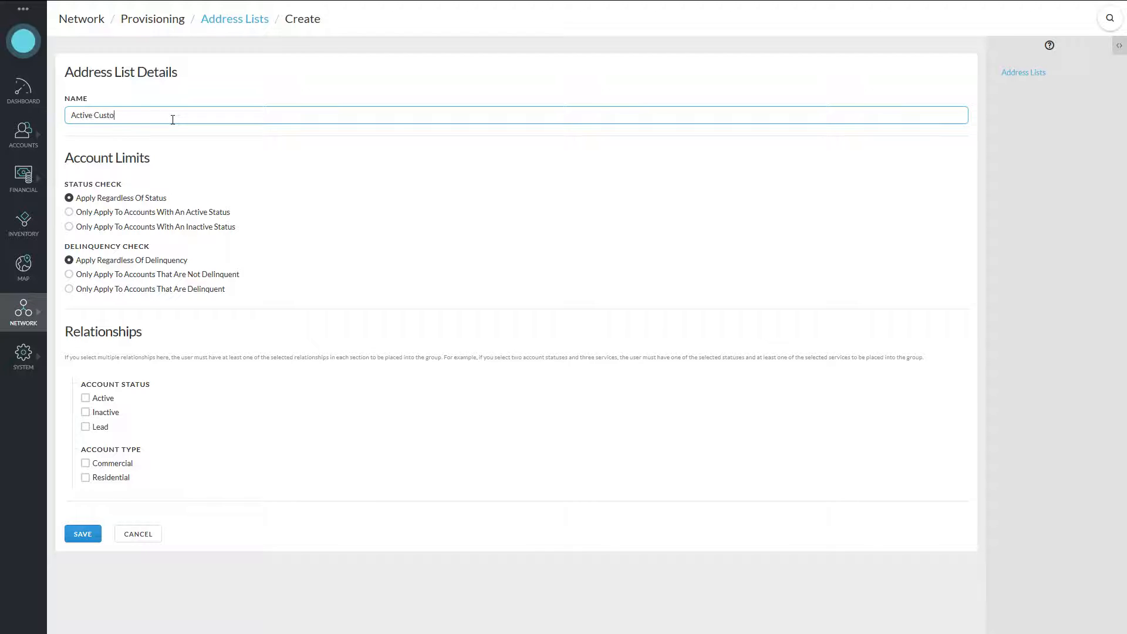
pyautogui.write('mers')
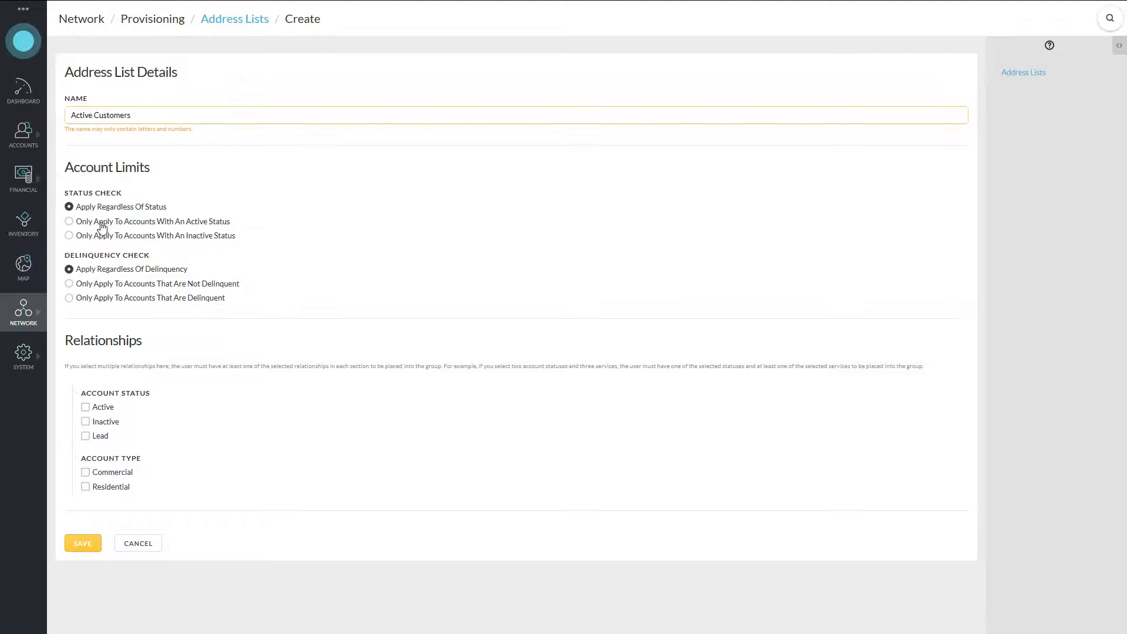
pyautogui.click(101, 228)
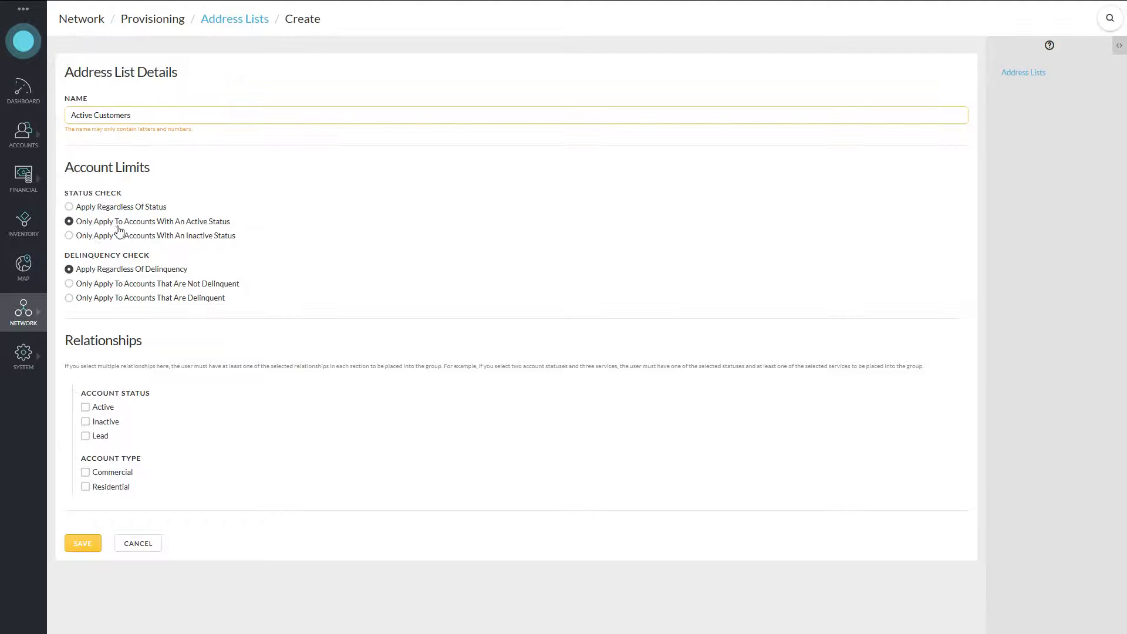
pyautogui.click(97, 116)
pyautogui.press('BackSpace')
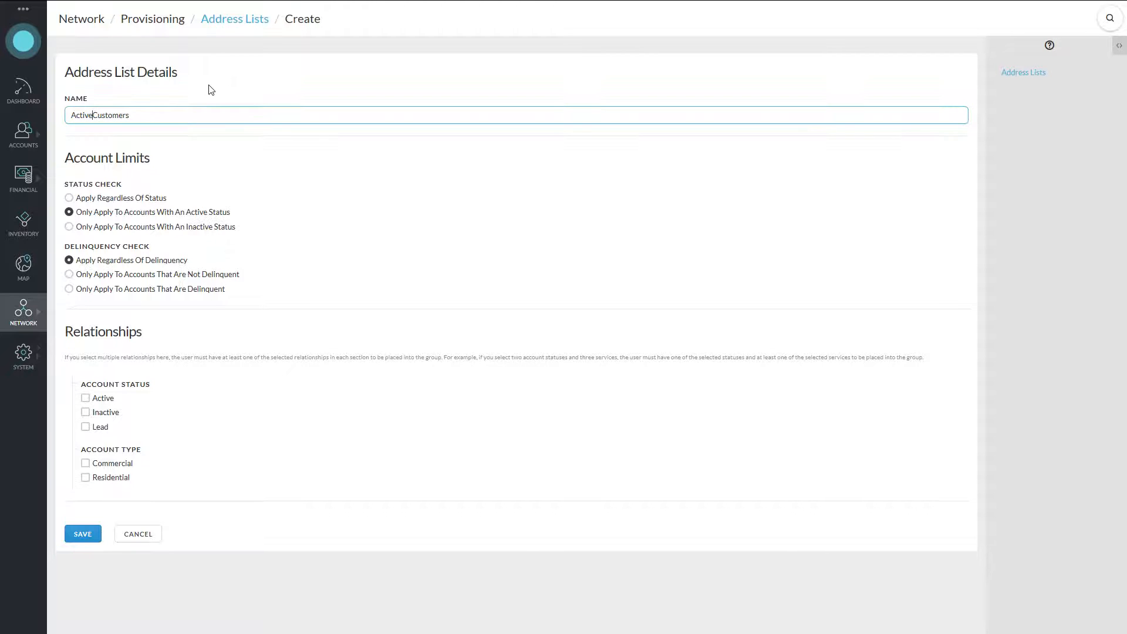
pyautogui.click(83, 535)
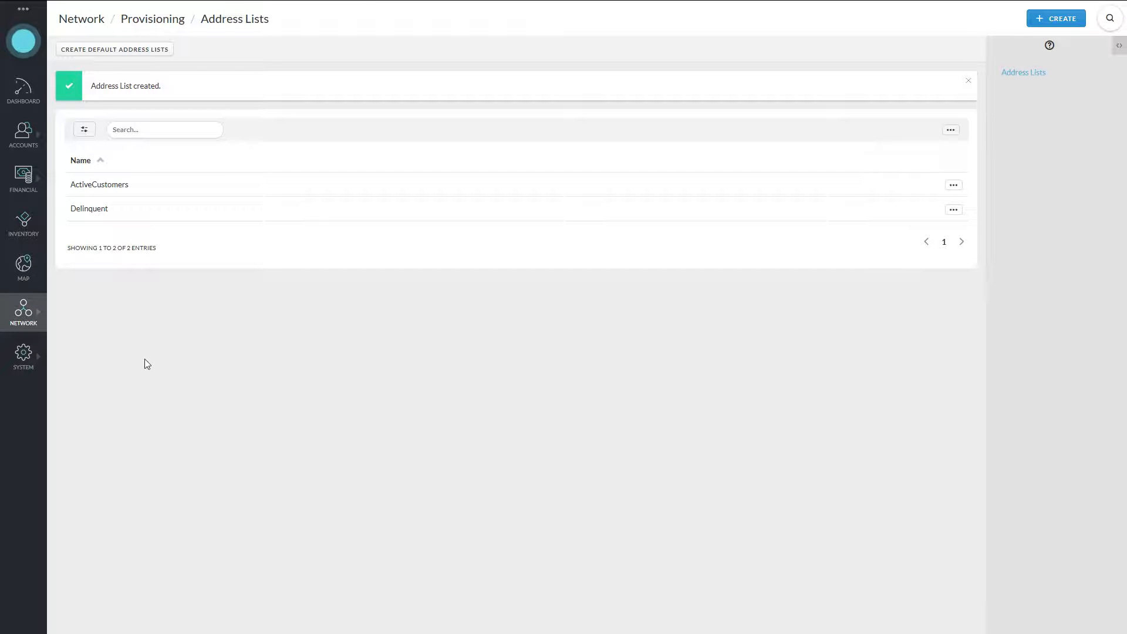
pyautogui.click(1051, 24)
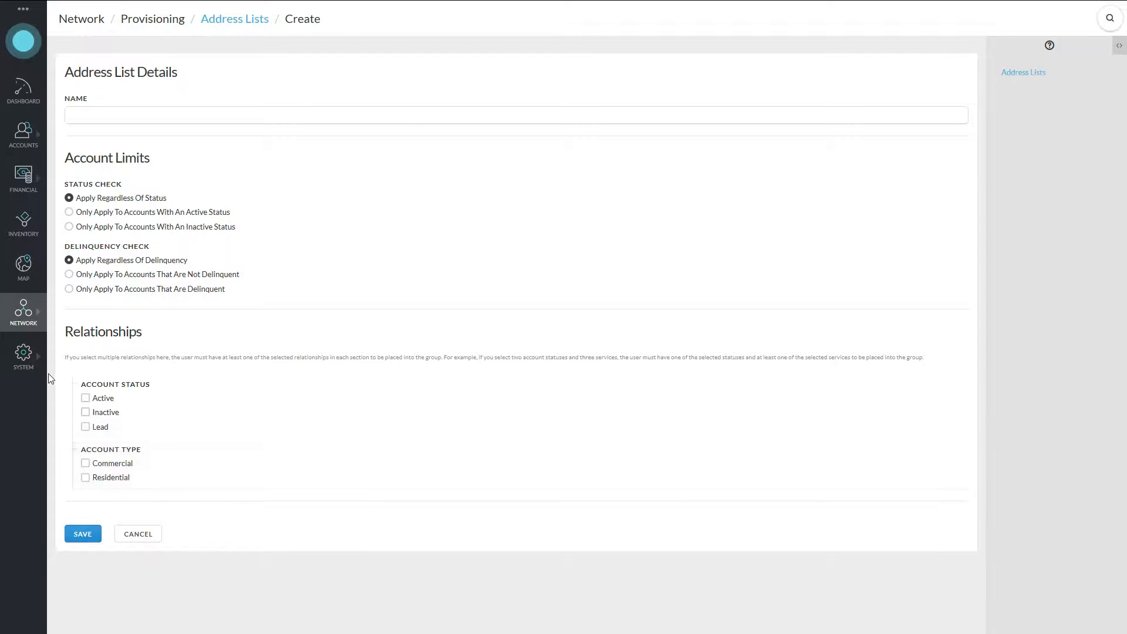
# Create the 'Copyright Infringers' account group under System > Accounts > Groups.
pyautogui.click(24, 358)
pyautogui.click(69, 67)
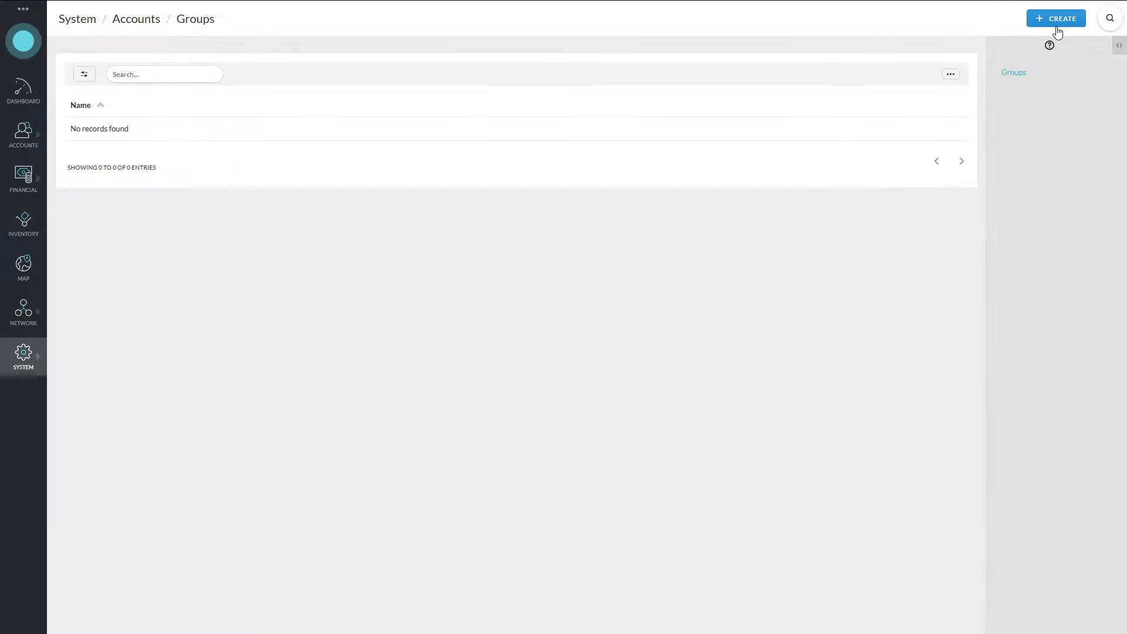
pyautogui.click(1057, 24)
pyautogui.click(221, 79)
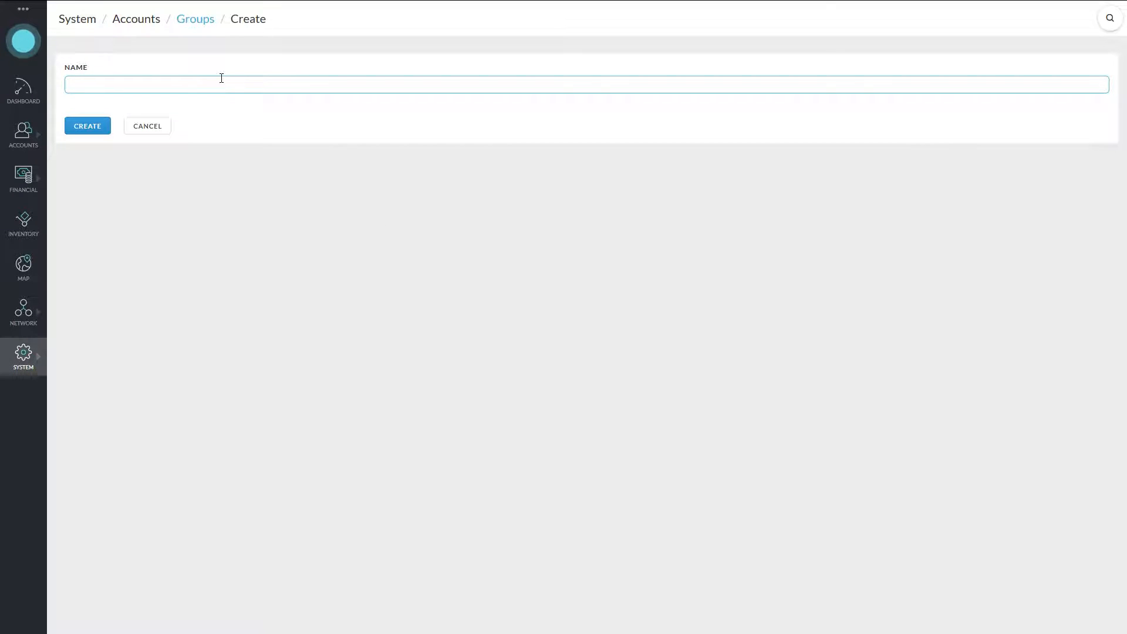
pyautogui.write('Copyright Infringers')
pyautogui.click(105, 131)
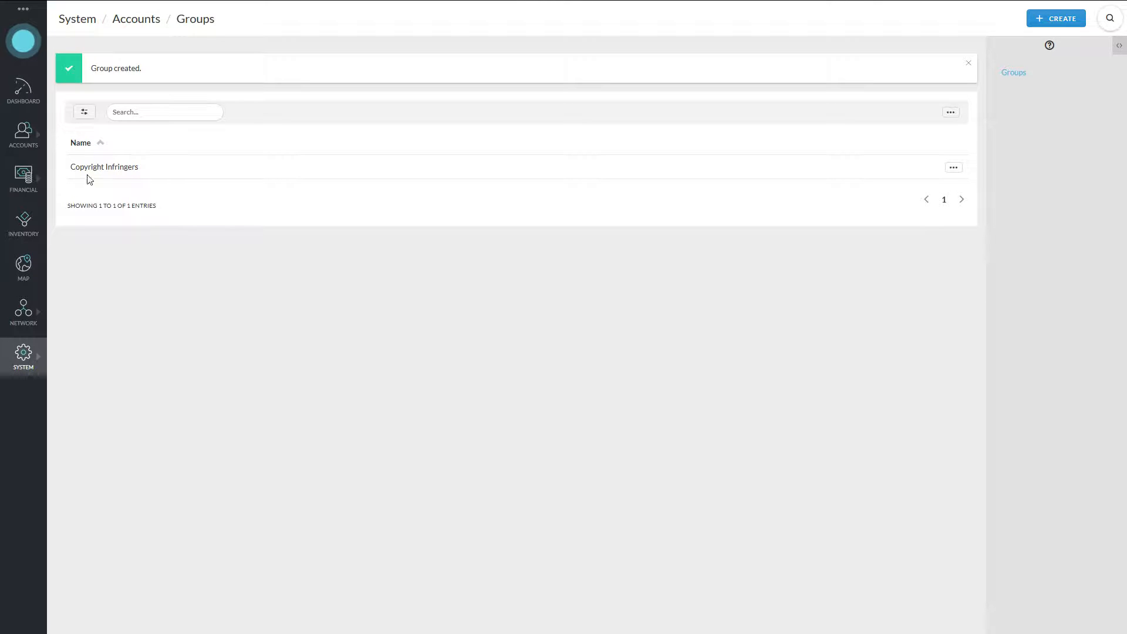
pyautogui.click(28, 364)
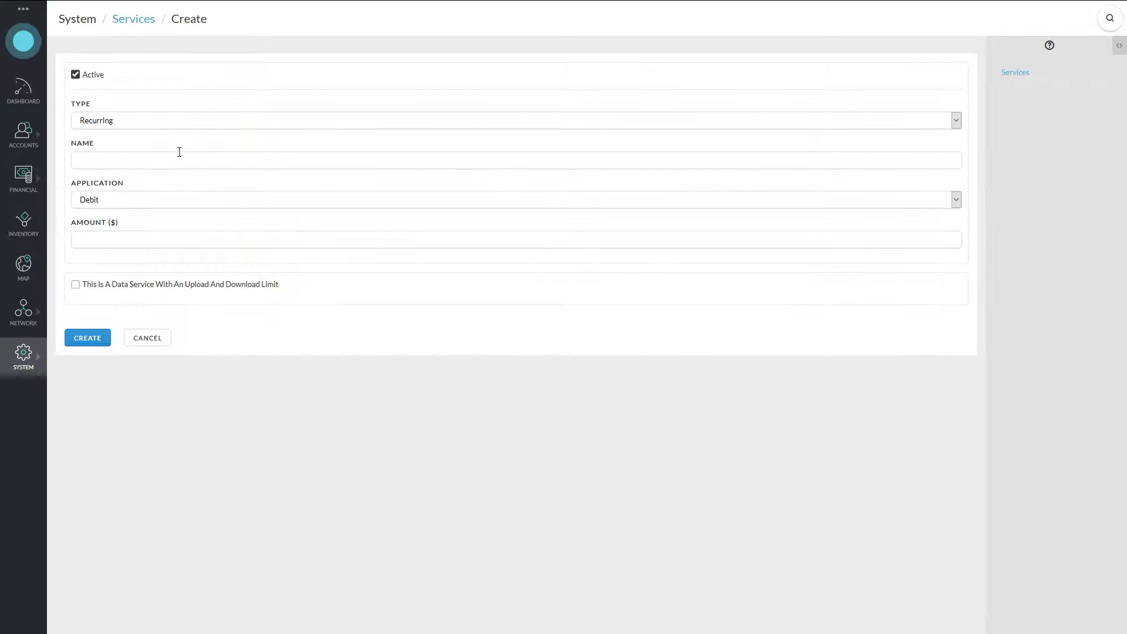
# Name the service 'Internet Service' at $50, as a data service delivered over Fiber.
pyautogui.click(304, 157)
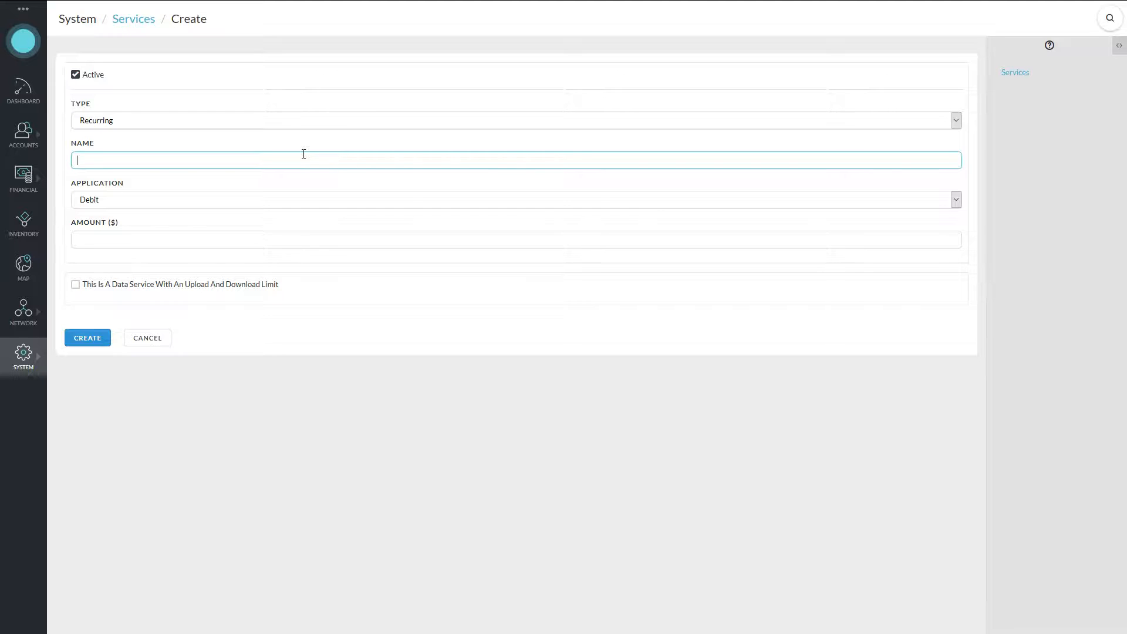
pyautogui.write('Internet Service')
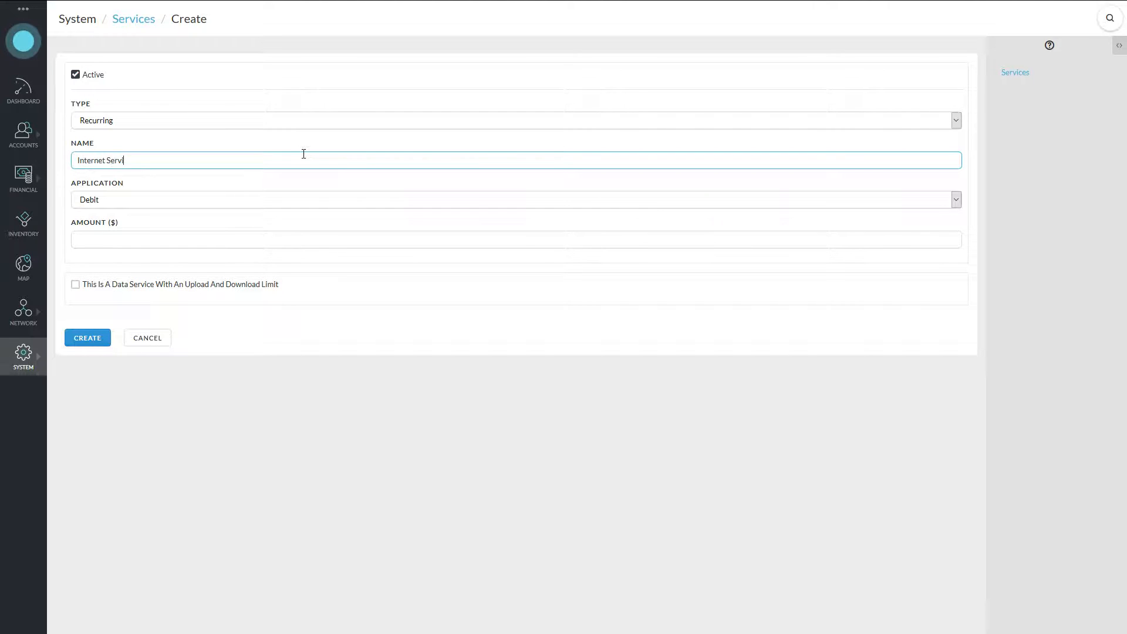
pyautogui.click(236, 238)
pyautogui.write('50')
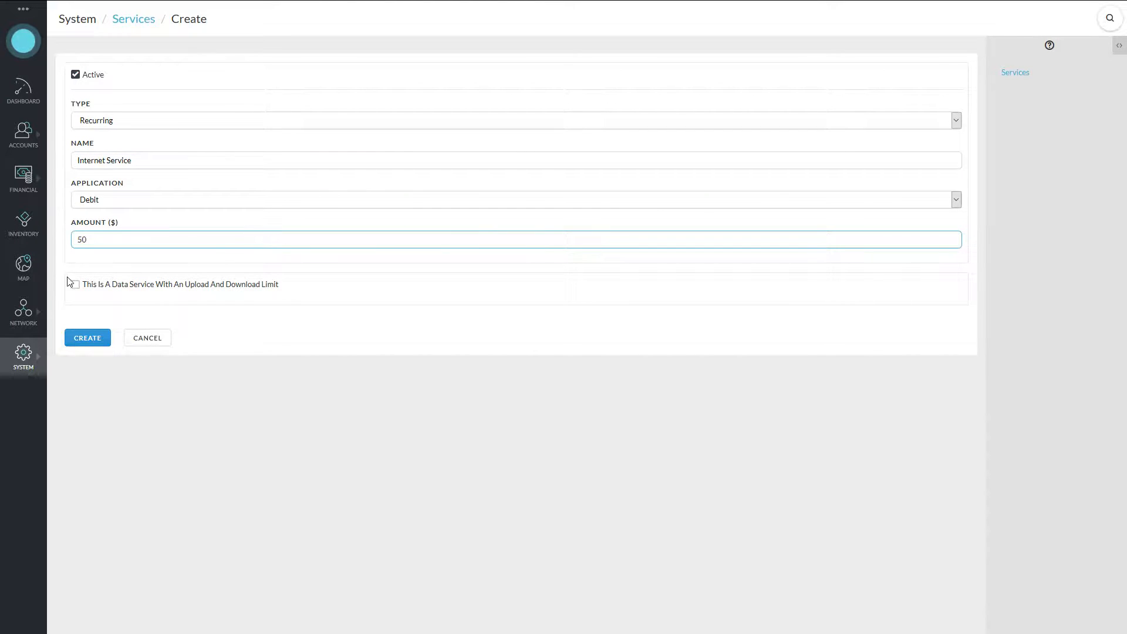
pyautogui.click(100, 288)
pyautogui.click(134, 323)
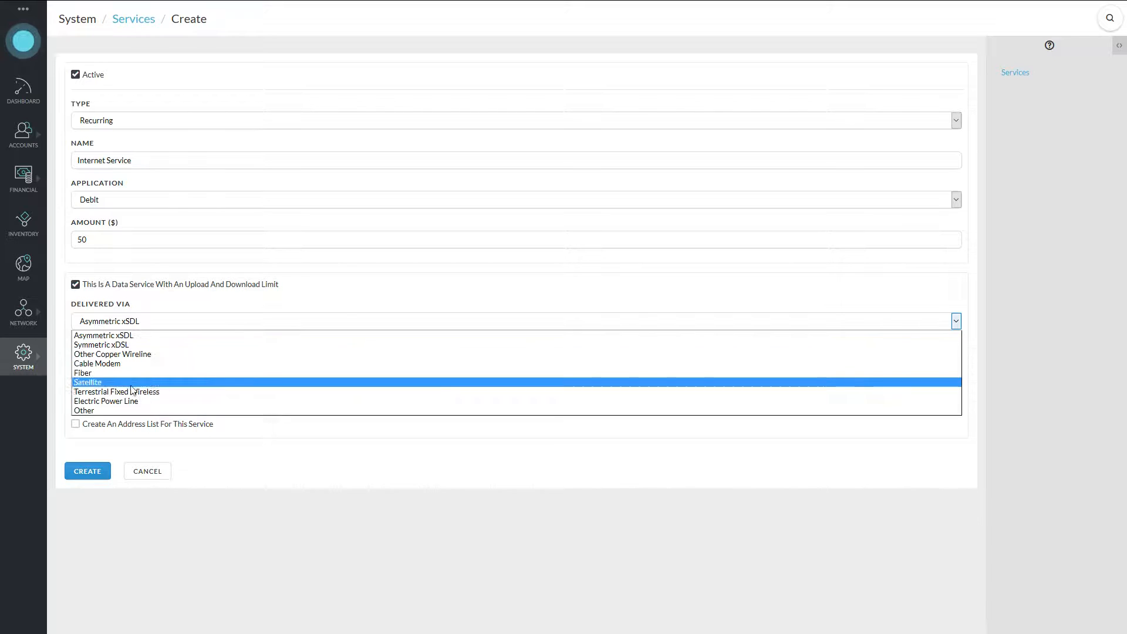
pyautogui.click(115, 375)
# Set speeds to 5000/1000 kbps with no address list, create it, and return to Address Lists.
pyautogui.click(236, 368)
pyautogui.write('50')
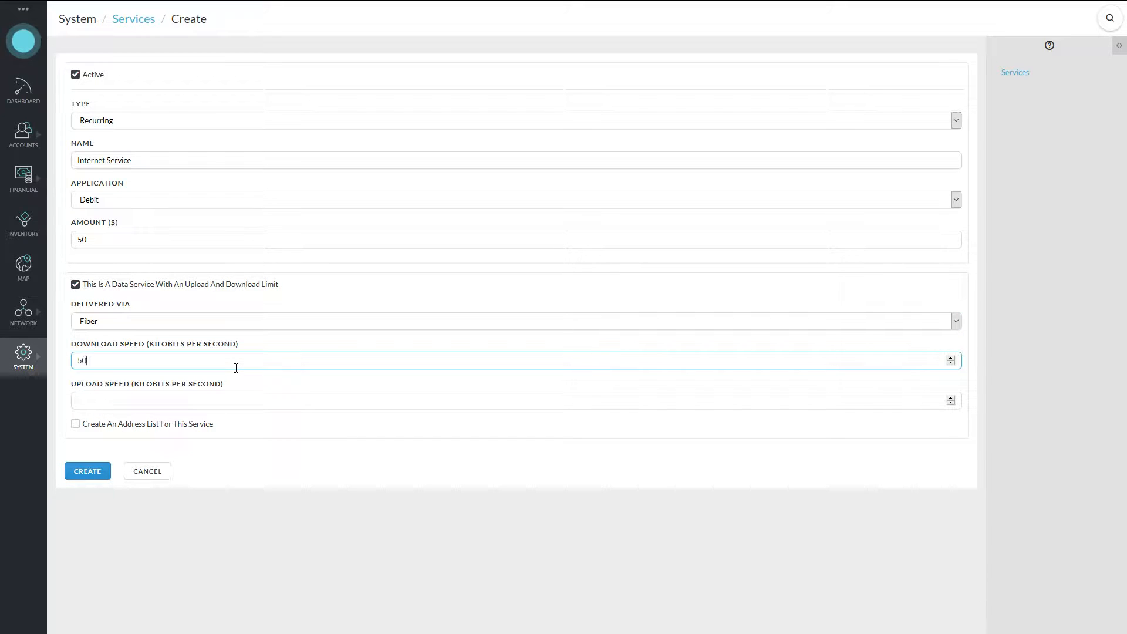
pyautogui.write('001000')
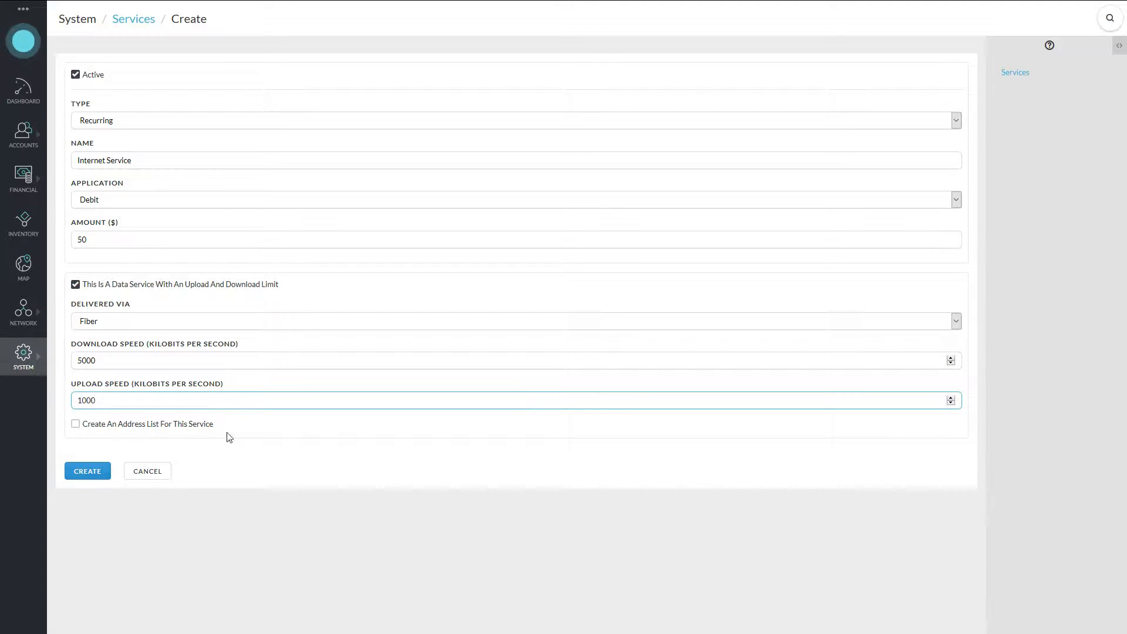
pyautogui.click(159, 429)
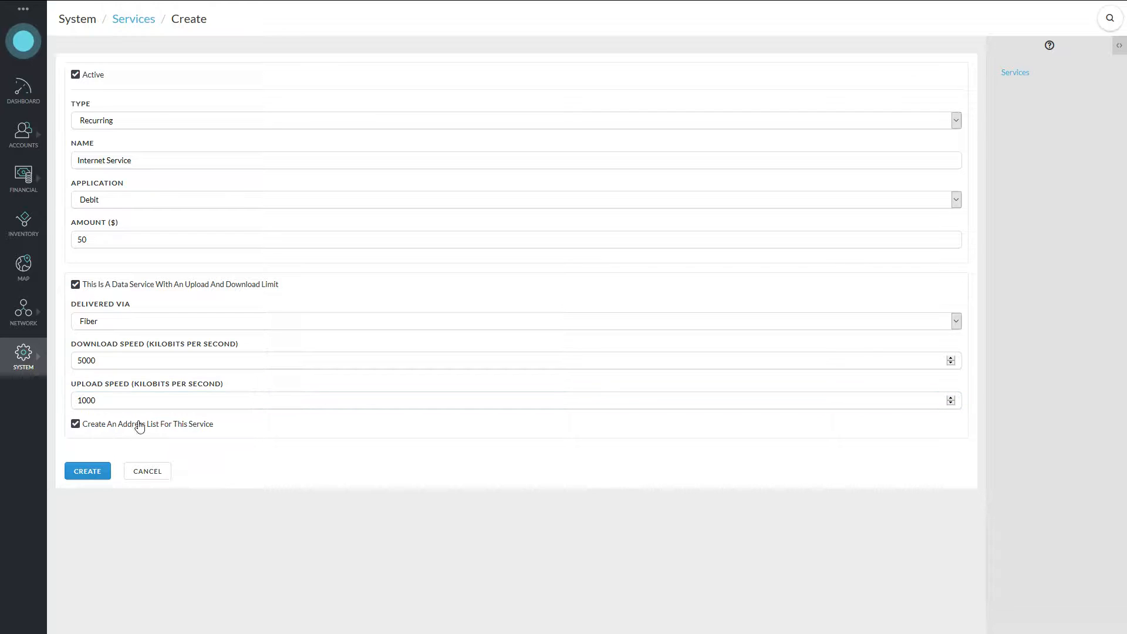
pyautogui.click(188, 433)
pyautogui.click(101, 478)
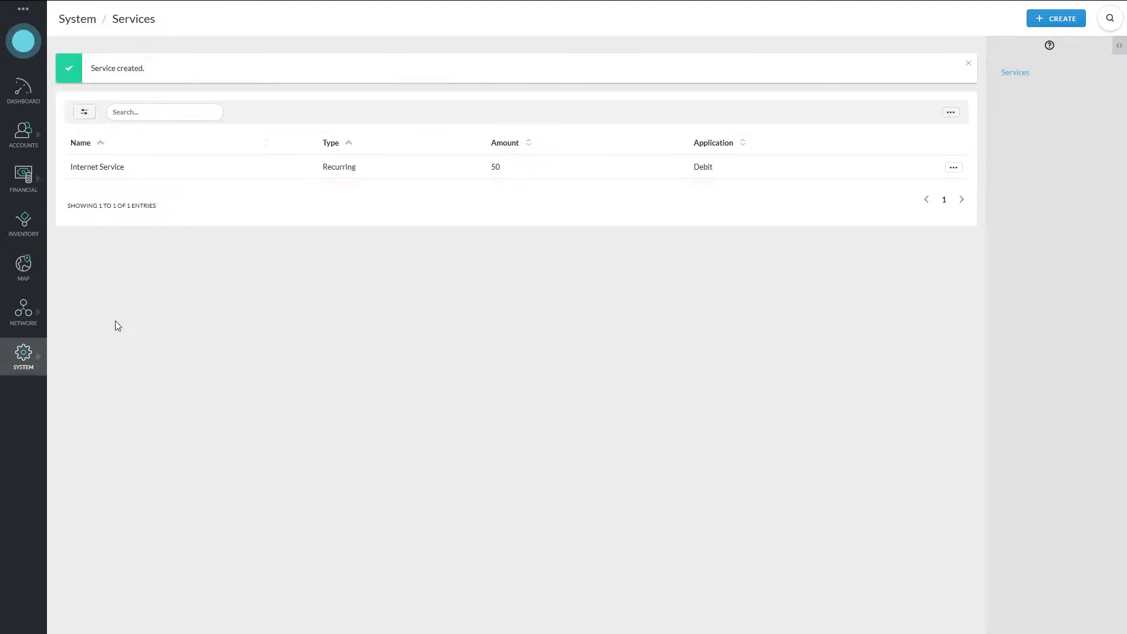
pyautogui.click(23, 318)
pyautogui.click(105, 164)
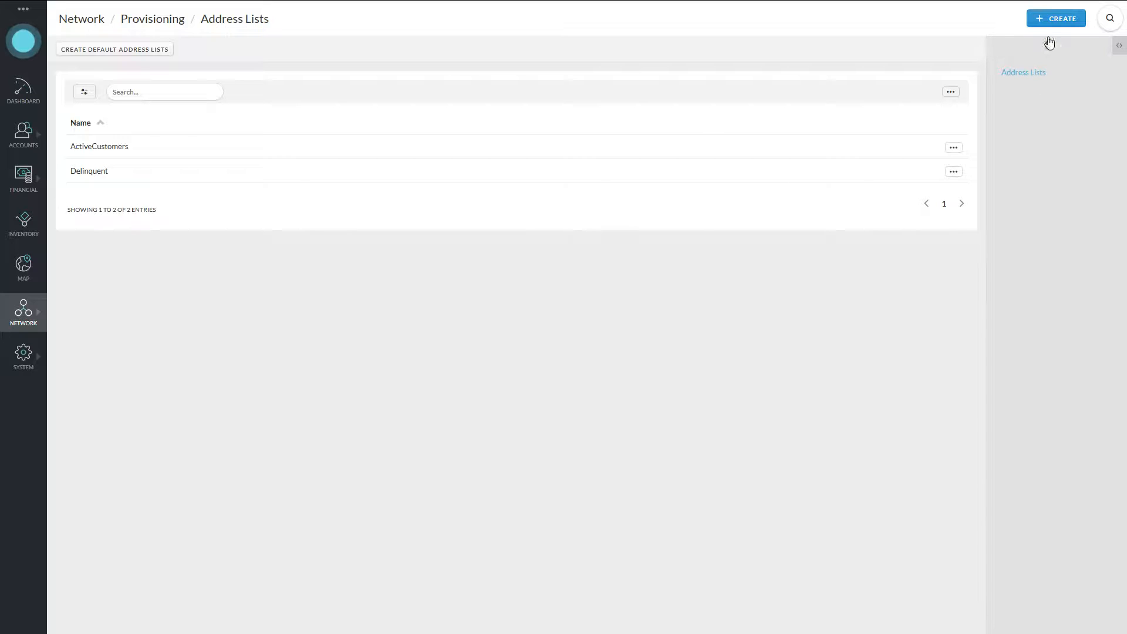
# Create a 'CopyrightInfringers' address list applying to the Copyright Infringers account group.
pyautogui.click(1051, 19)
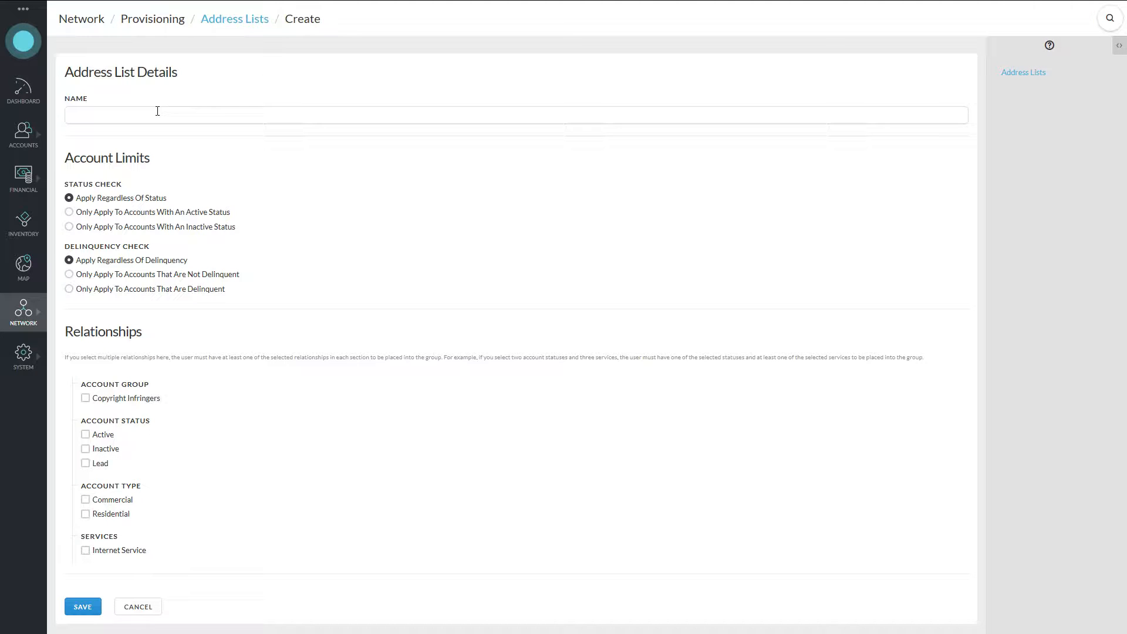
pyautogui.click(157, 111)
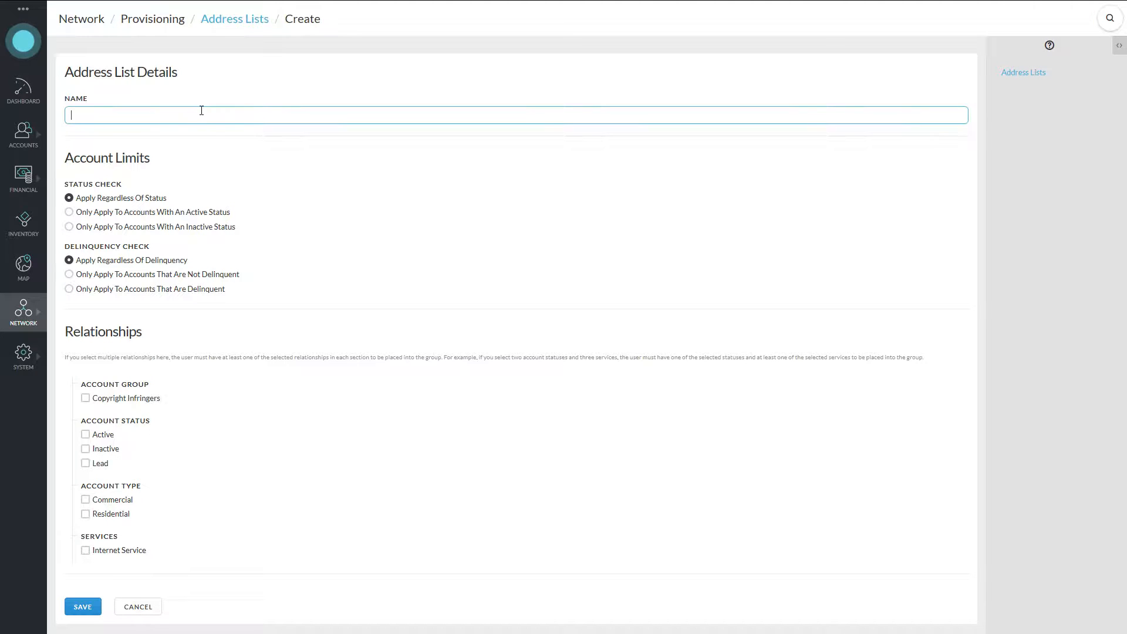
pyautogui.write('CopyrightInfringers')
pyautogui.click(144, 200)
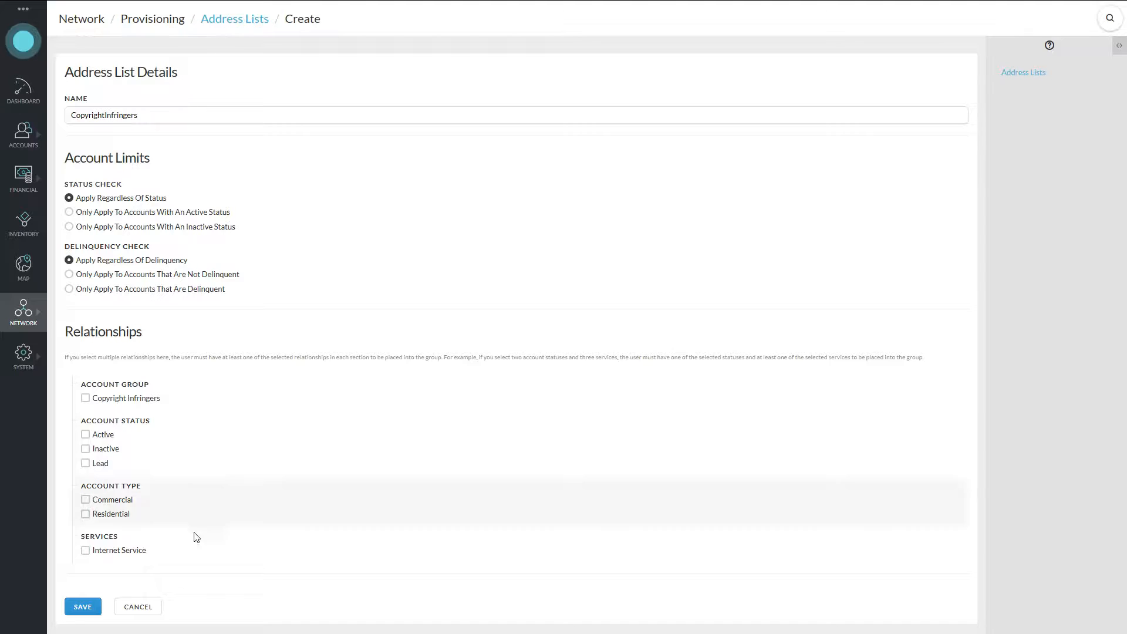
pyautogui.click(136, 405)
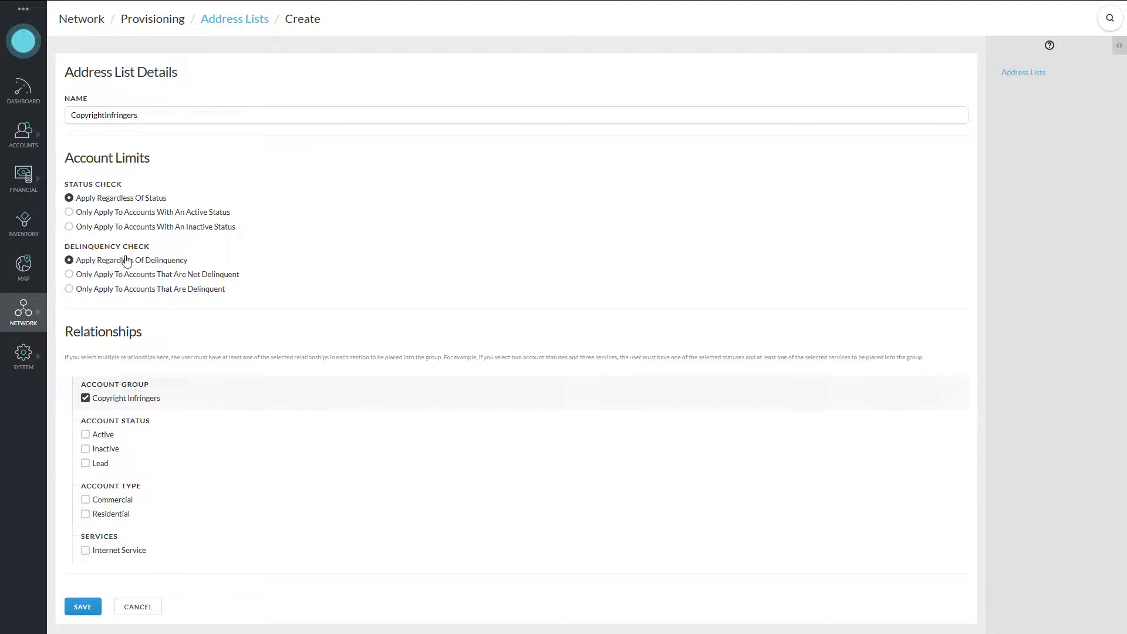
pyautogui.click(83, 607)
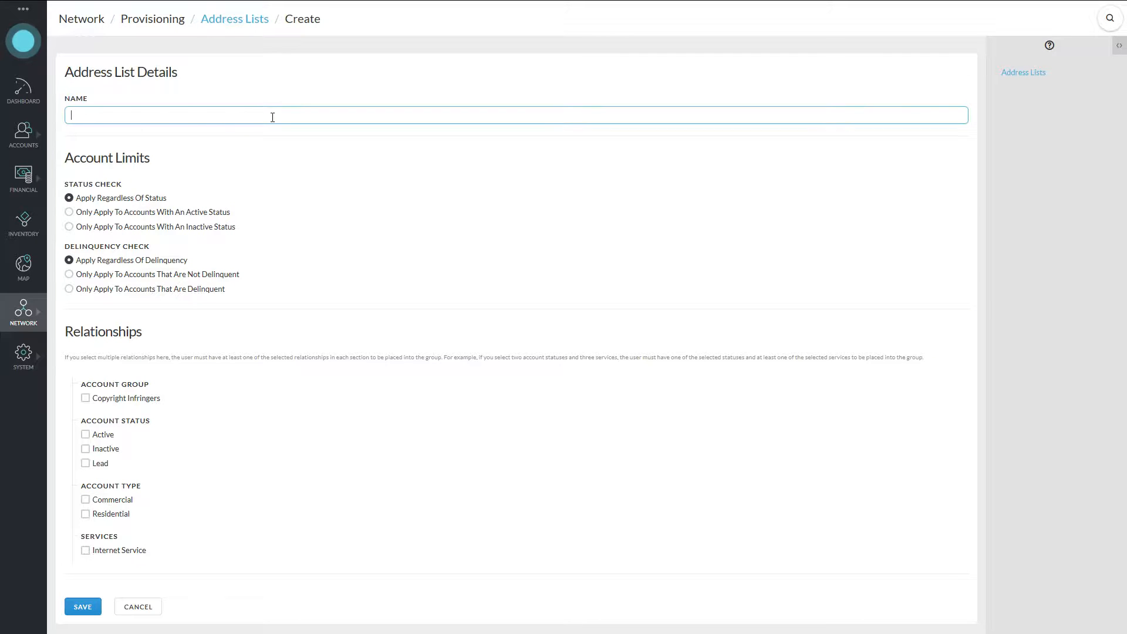
# Name the address list InternetServiceResidential and restrict it to Residential accounts with Internet Service.
pyautogui.write('InternetService')
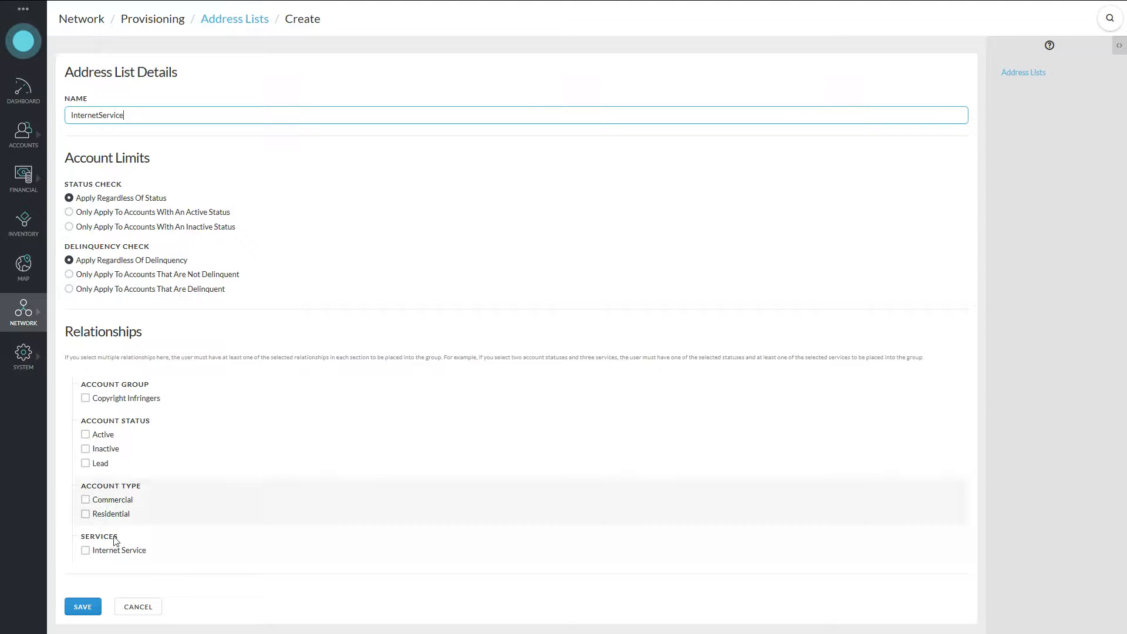
pyautogui.click(86, 551)
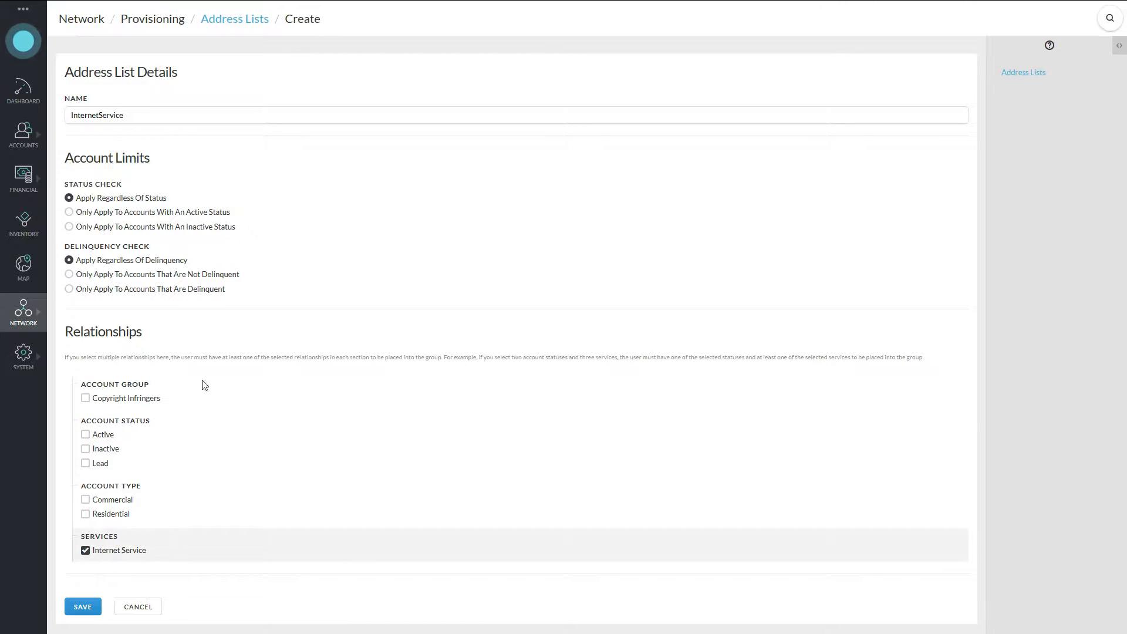
pyautogui.click(179, 120)
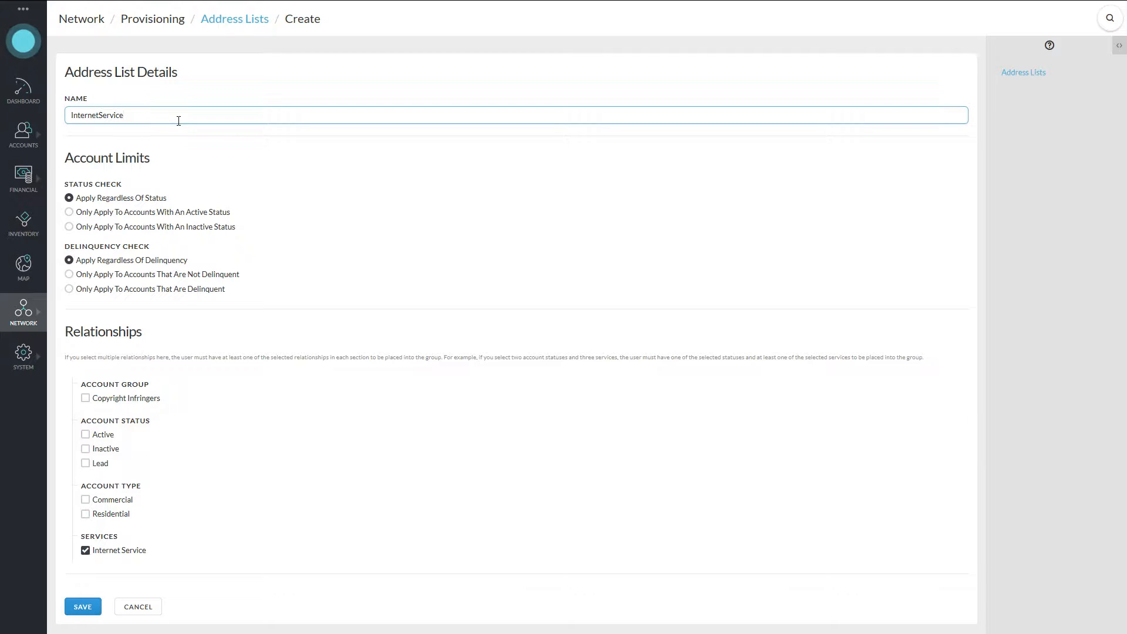
pyautogui.write('Residential')
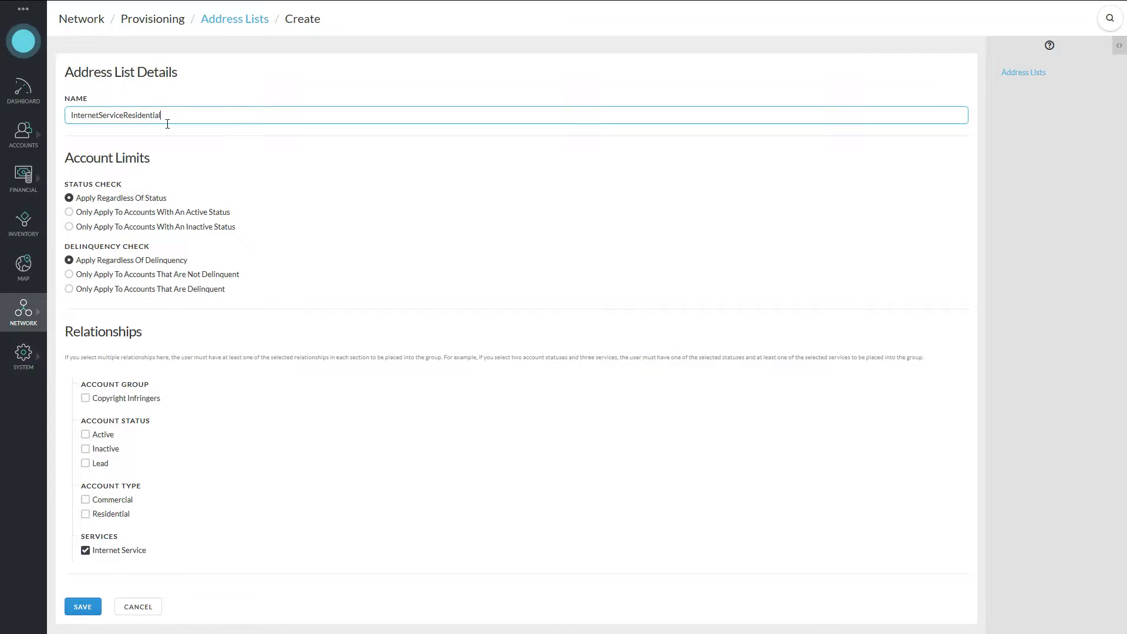
pyautogui.click(120, 514)
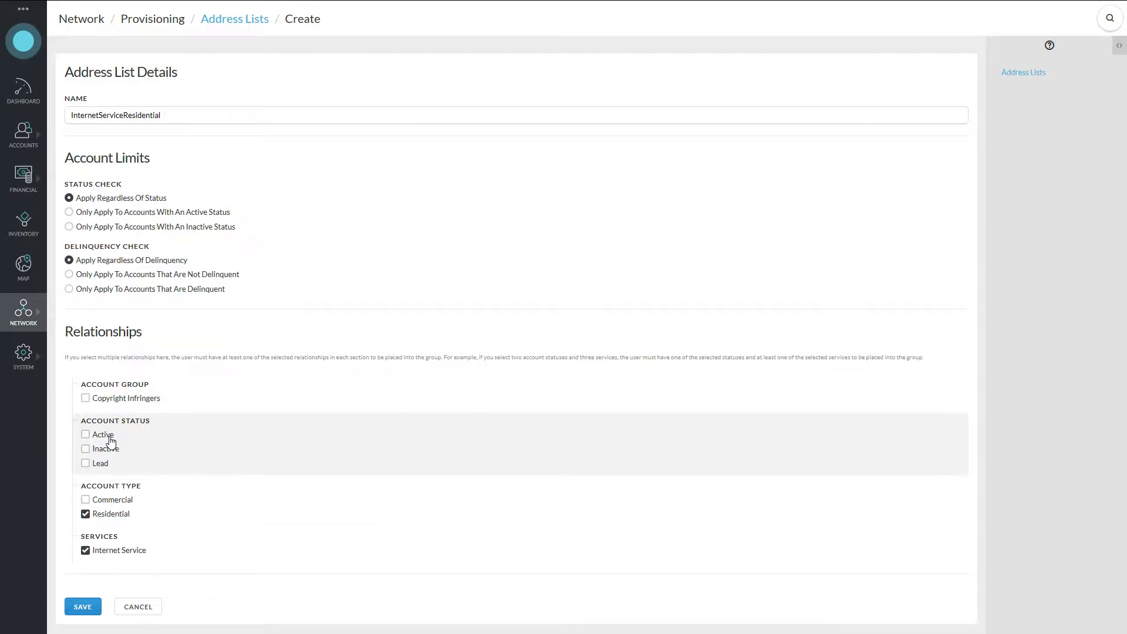
# Leave the account status options at their defaults and save the address list.
pyautogui.click(109, 438)
pyautogui.click(105, 438)
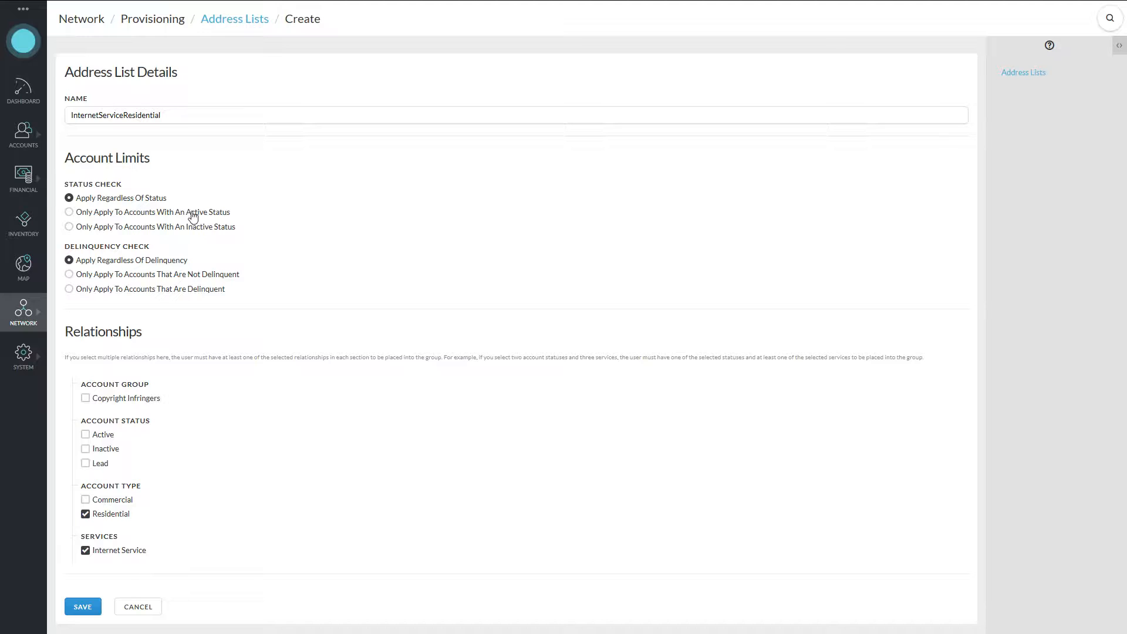
pyautogui.click(193, 213)
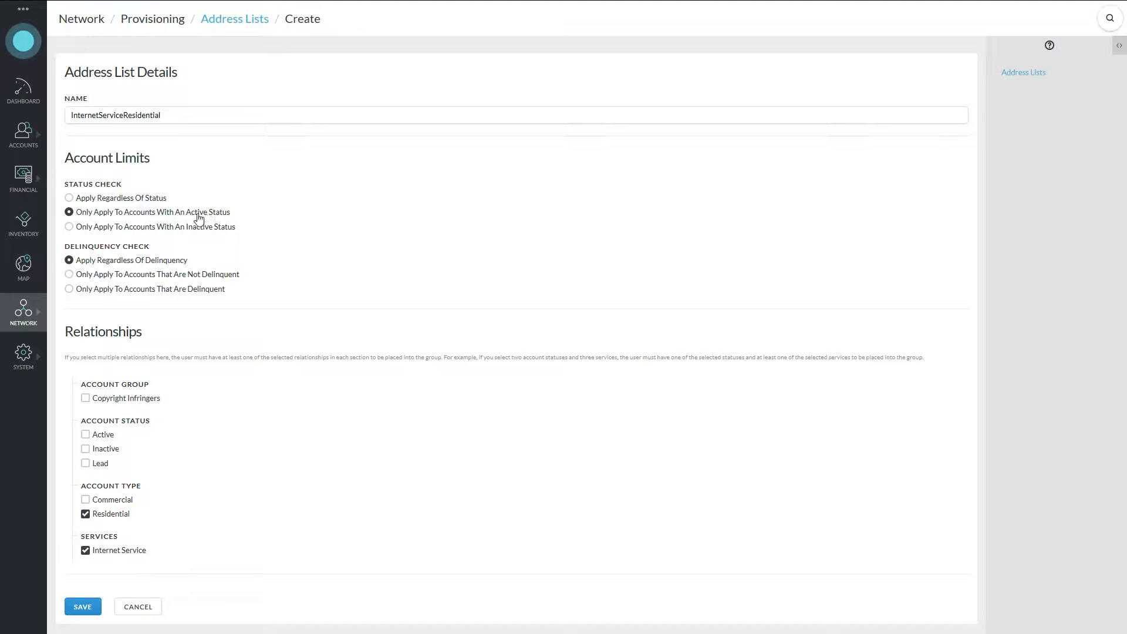
pyautogui.click(105, 439)
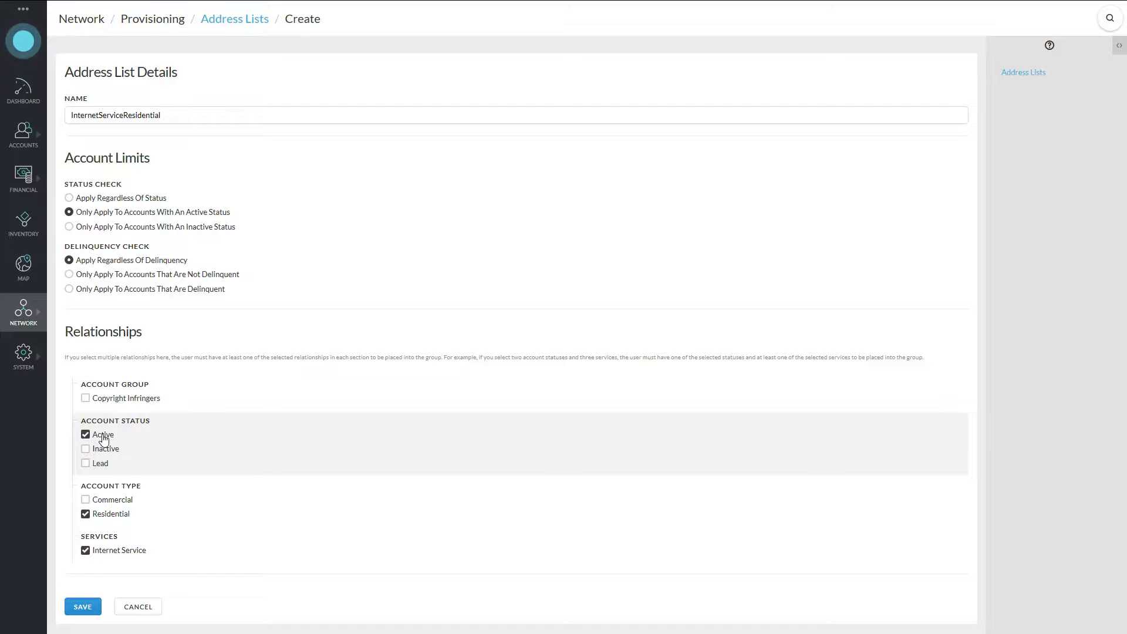
pyautogui.click(104, 442)
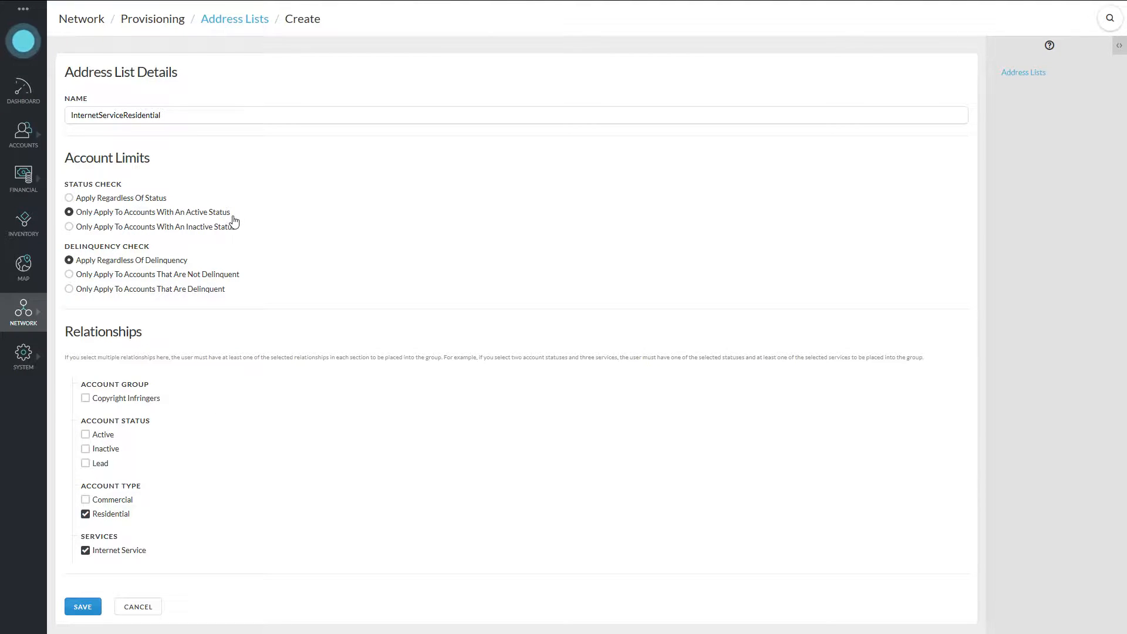
pyautogui.click(97, 199)
pyautogui.click(82, 607)
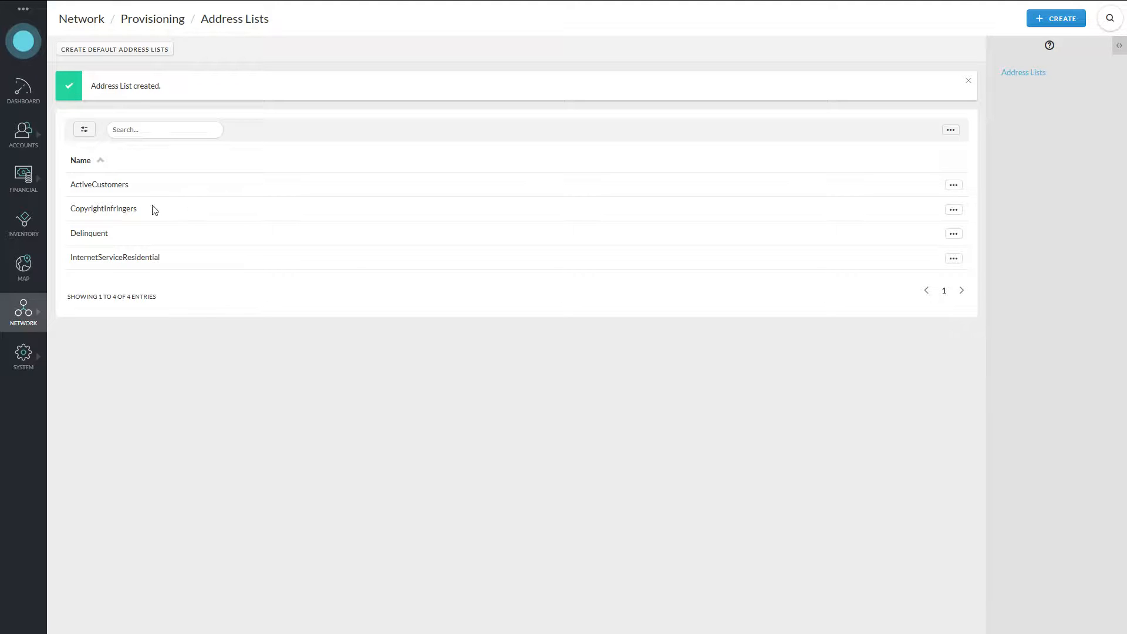
pyautogui.moveTo(71, 184); pyautogui.dragTo(131, 187)
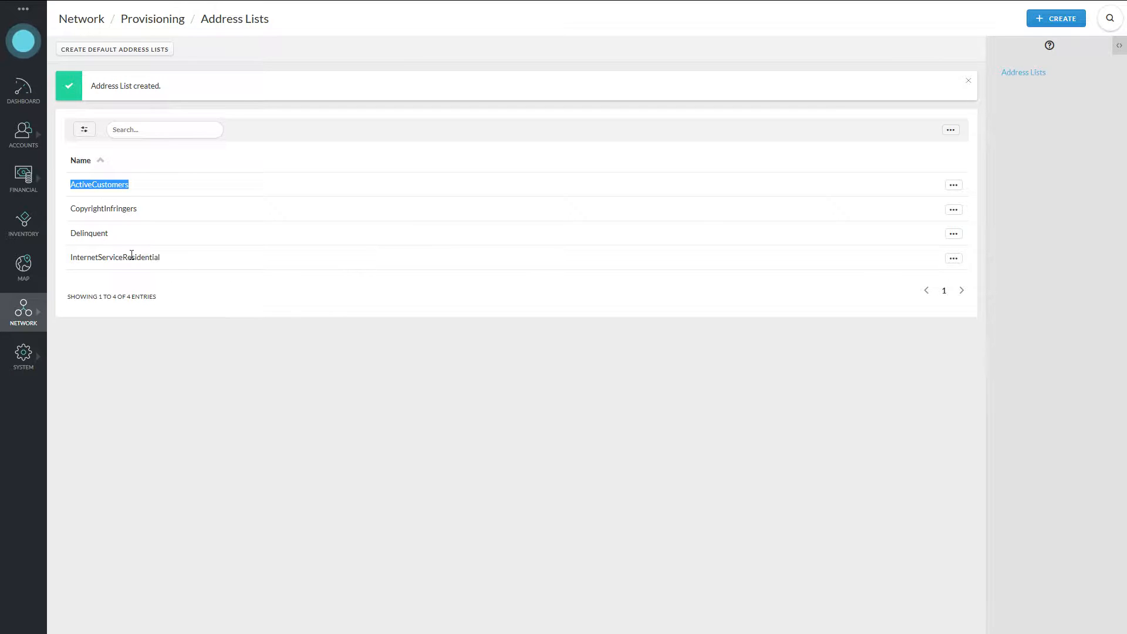
pyautogui.click(92, 231)
pyautogui.doubleClick(92, 231)
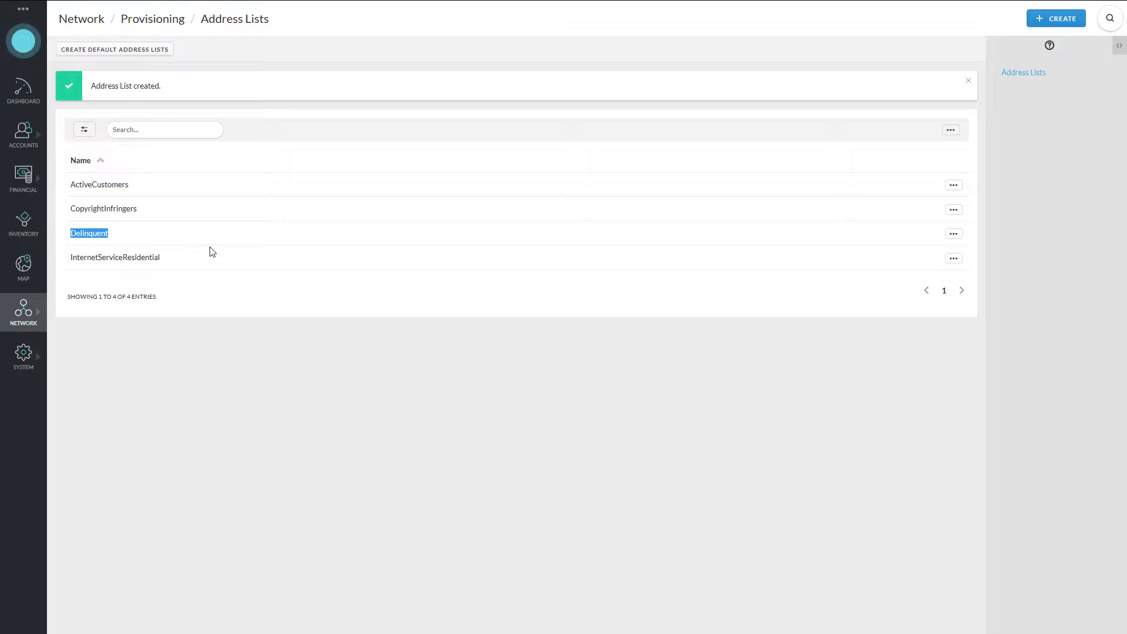
pyautogui.click(170, 242)
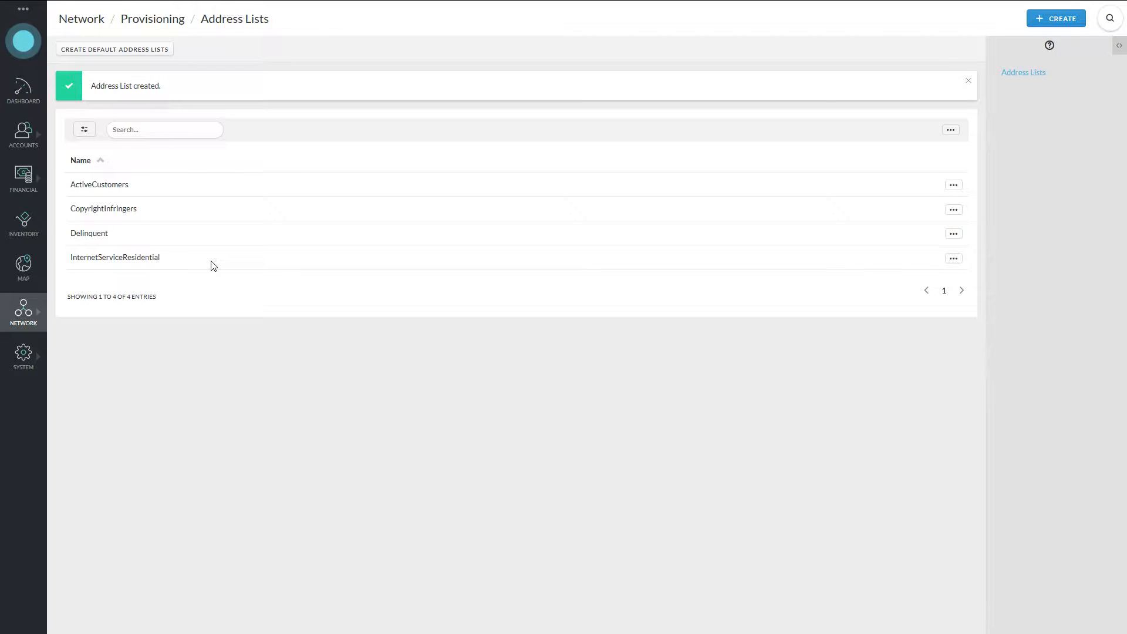
# On the RADIUS Groups page, start a group named Active for active-status accounts only.
pyautogui.click(39, 322)
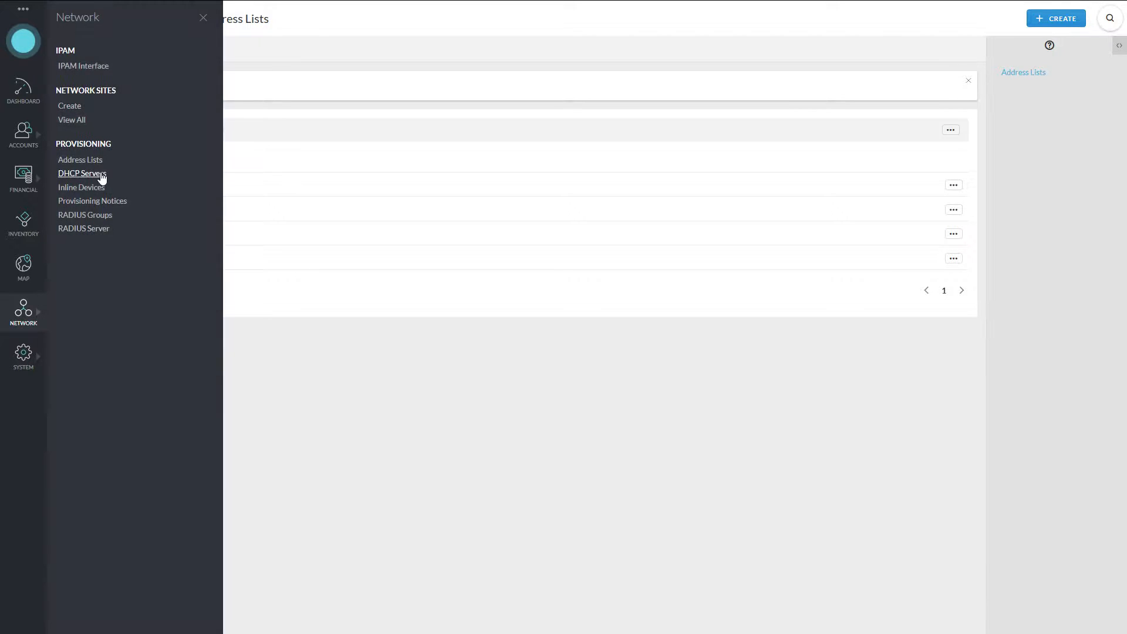
pyautogui.click(99, 216)
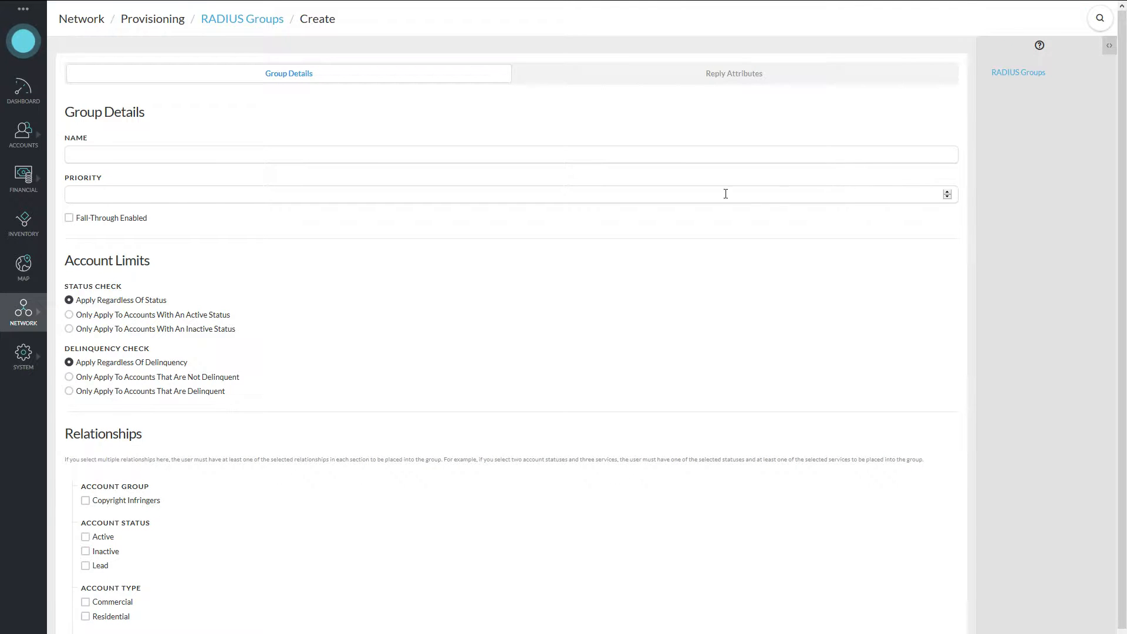
pyautogui.click(169, 151)
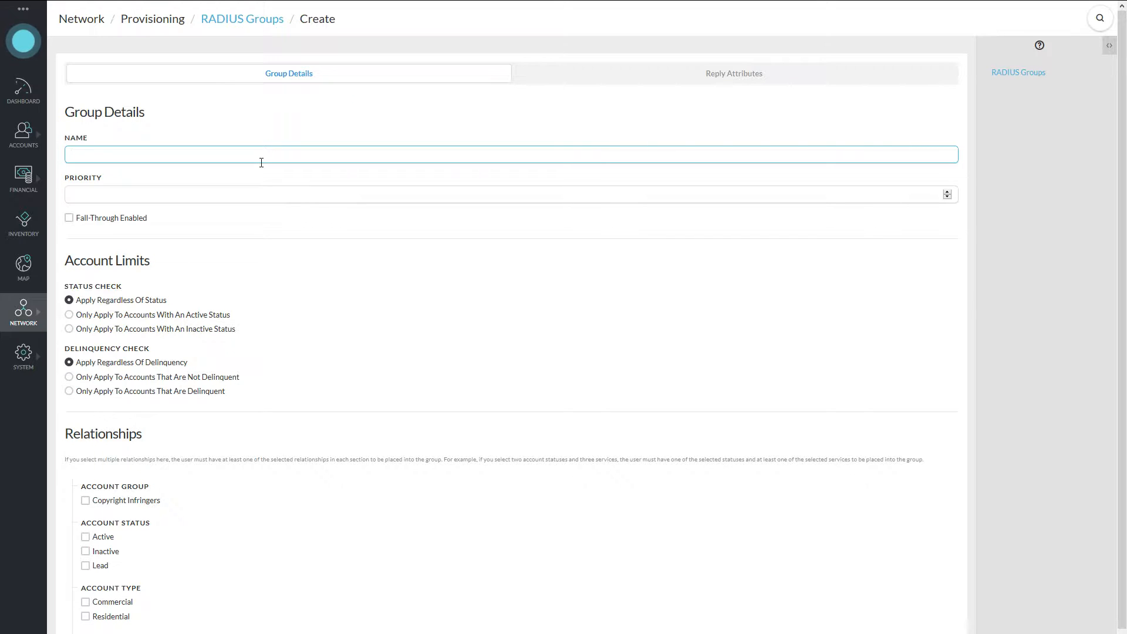
pyautogui.write('Active')
pyautogui.click(198, 316)
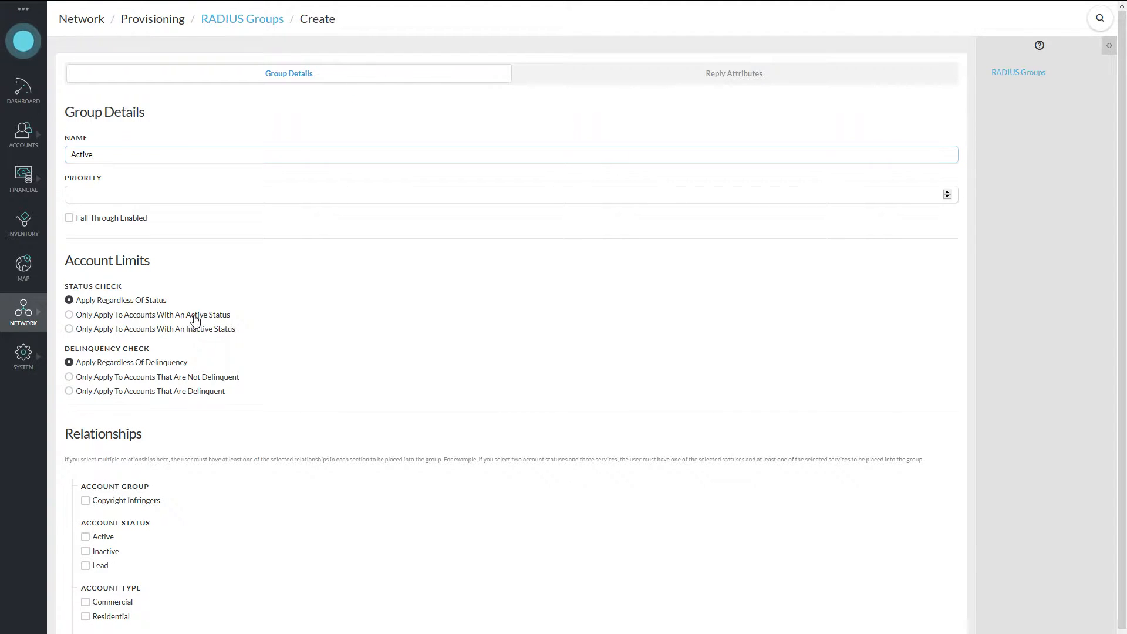
# Give the Active group priority 1 with fall-through enabled, and show its reply attributes.
pyautogui.click(96, 190)
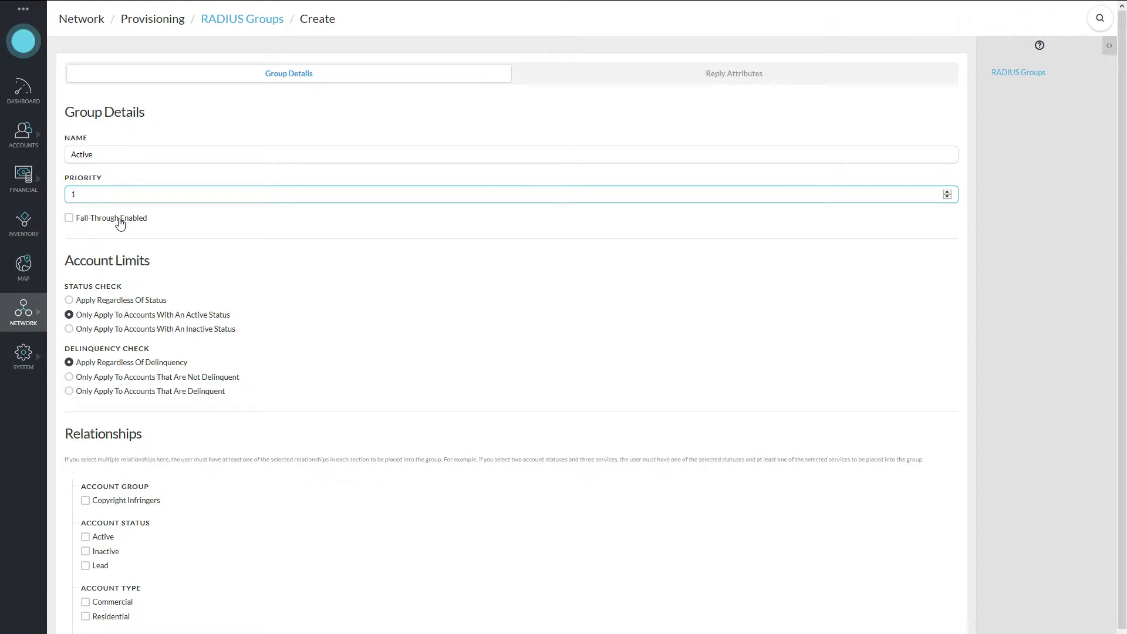
pyautogui.click(120, 224)
pyautogui.scroll(-1, 287, 453)
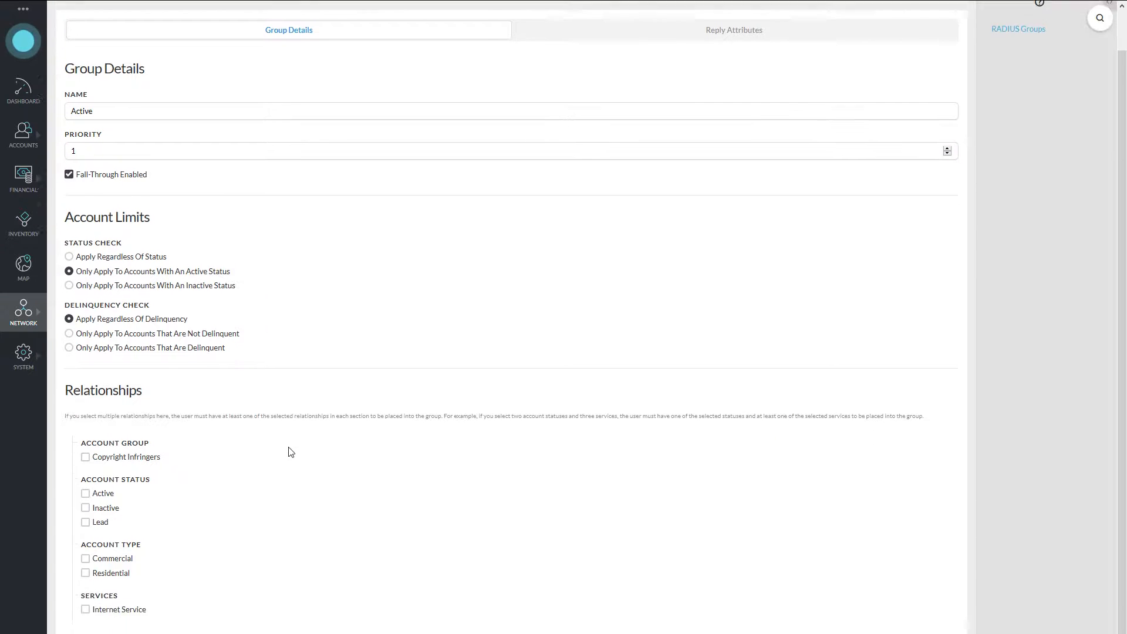
pyautogui.scroll(1, 288, 452)
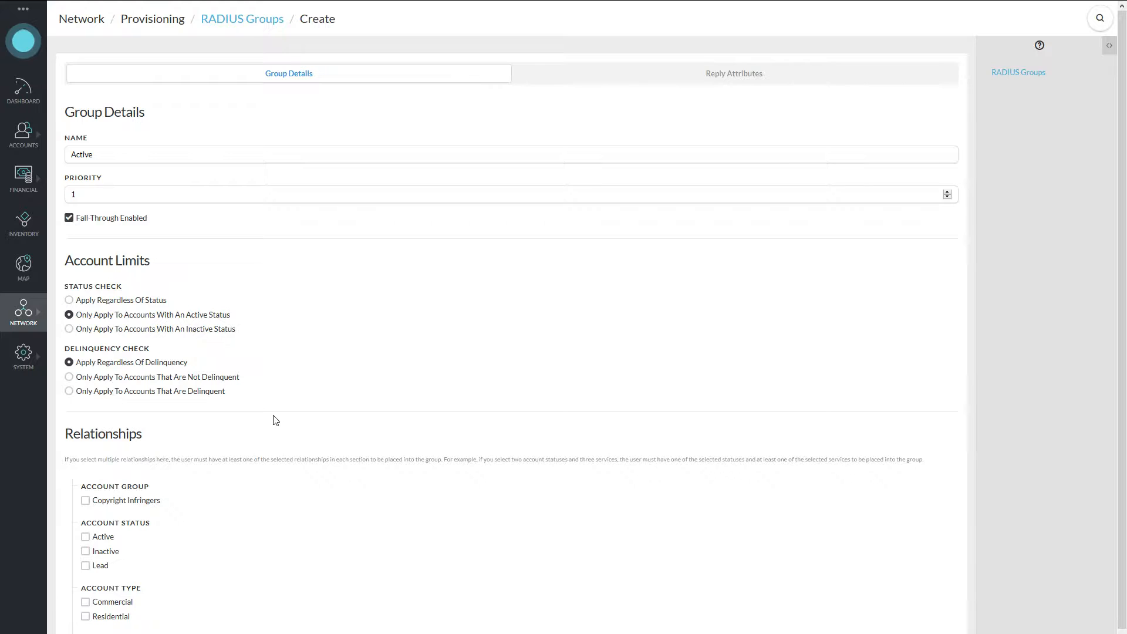
pyautogui.click(737, 82)
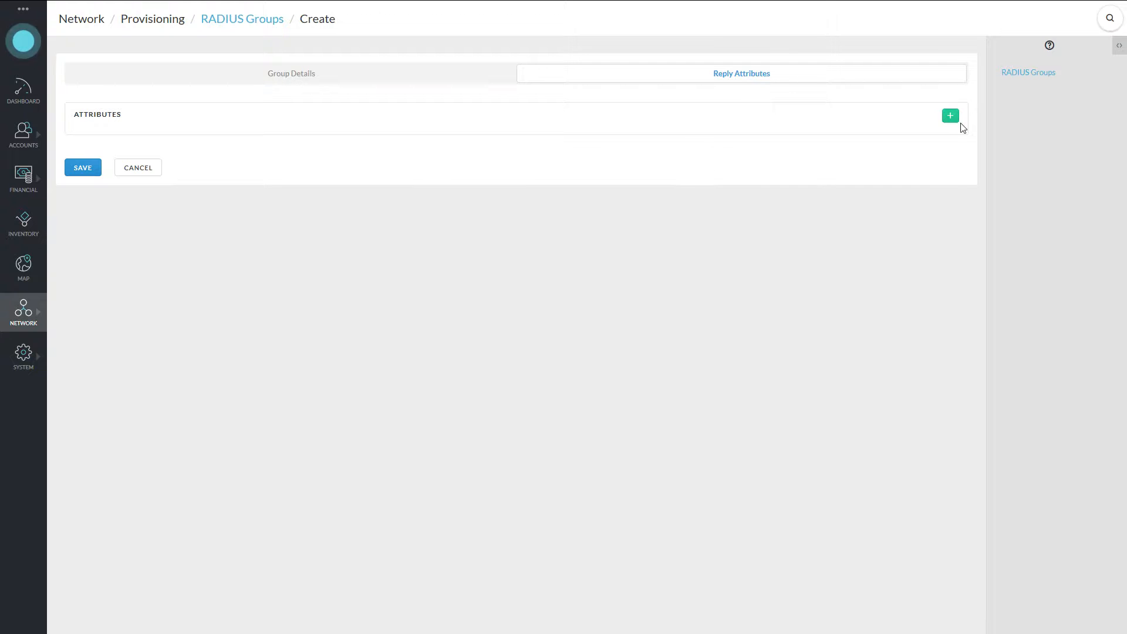
# Add reply attribute IsThisCustomerActive = Yes and save the Active RADIUS group.
pyautogui.click(368, 76)
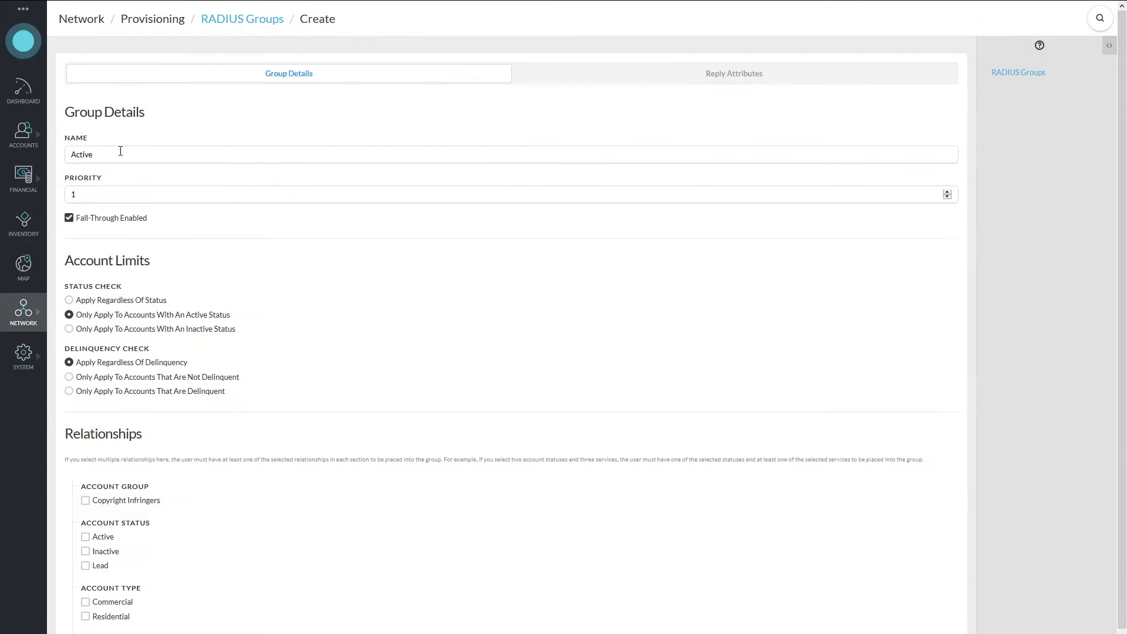
pyautogui.click(667, 76)
pyautogui.click(951, 117)
pyautogui.click(298, 154)
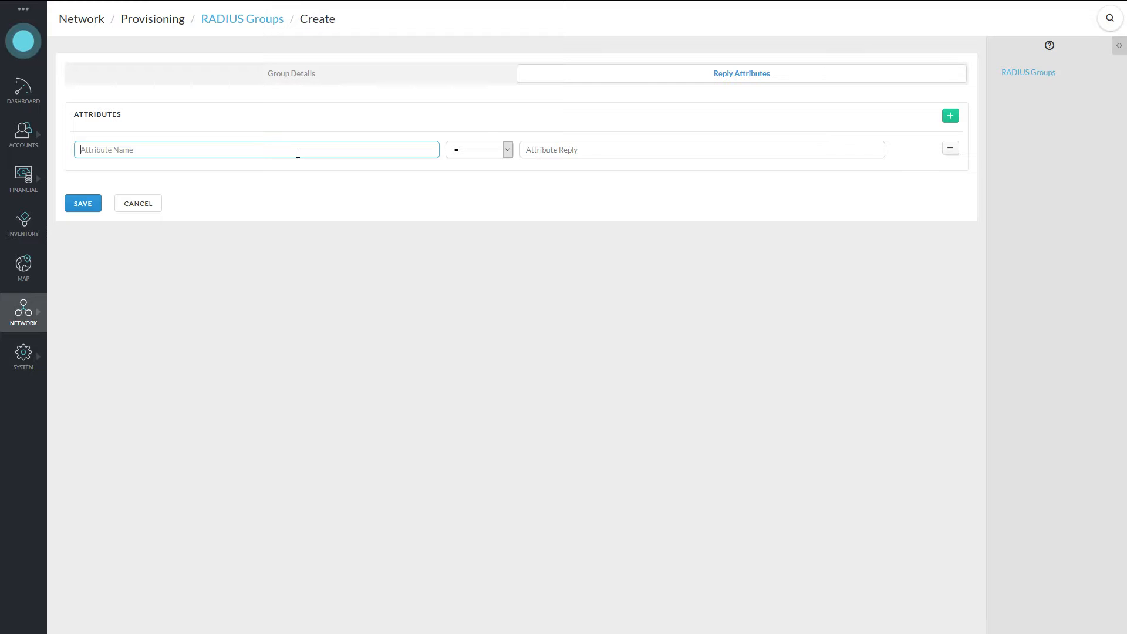
pyautogui.write('IsThisCustomer')
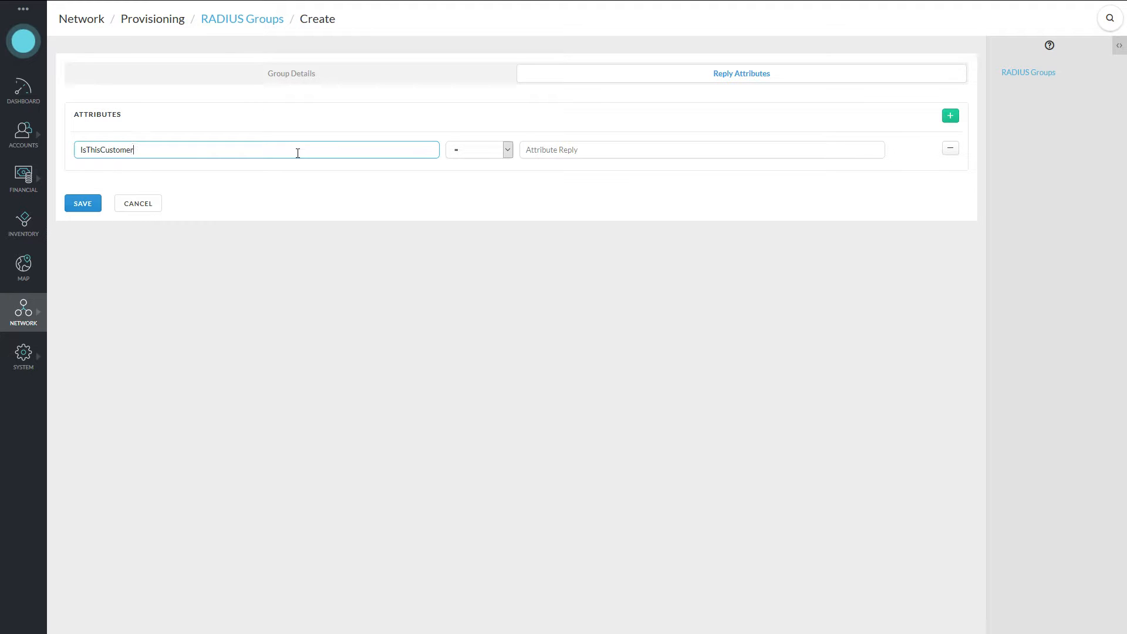
pyautogui.write('Active')
pyautogui.click(594, 150)
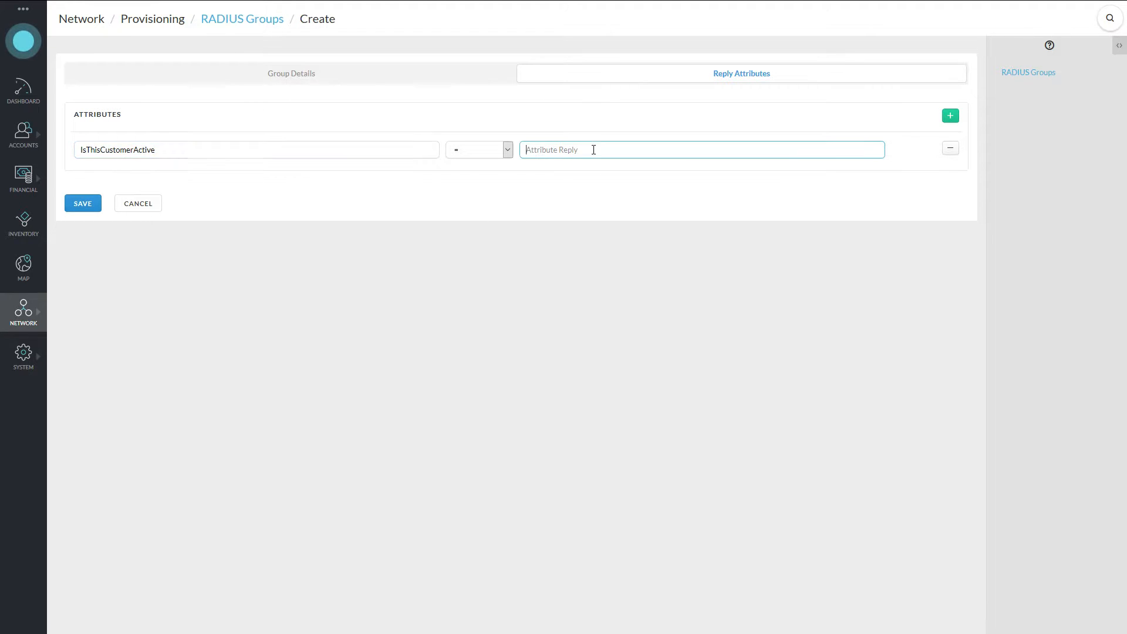
pyautogui.write('Yes')
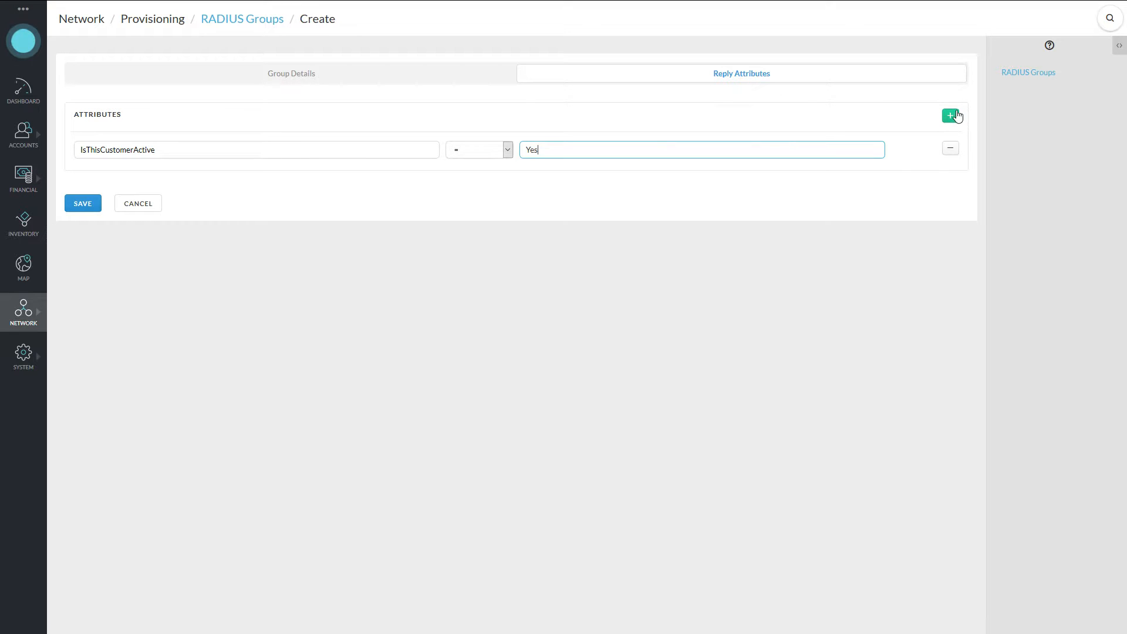
pyautogui.click(84, 206)
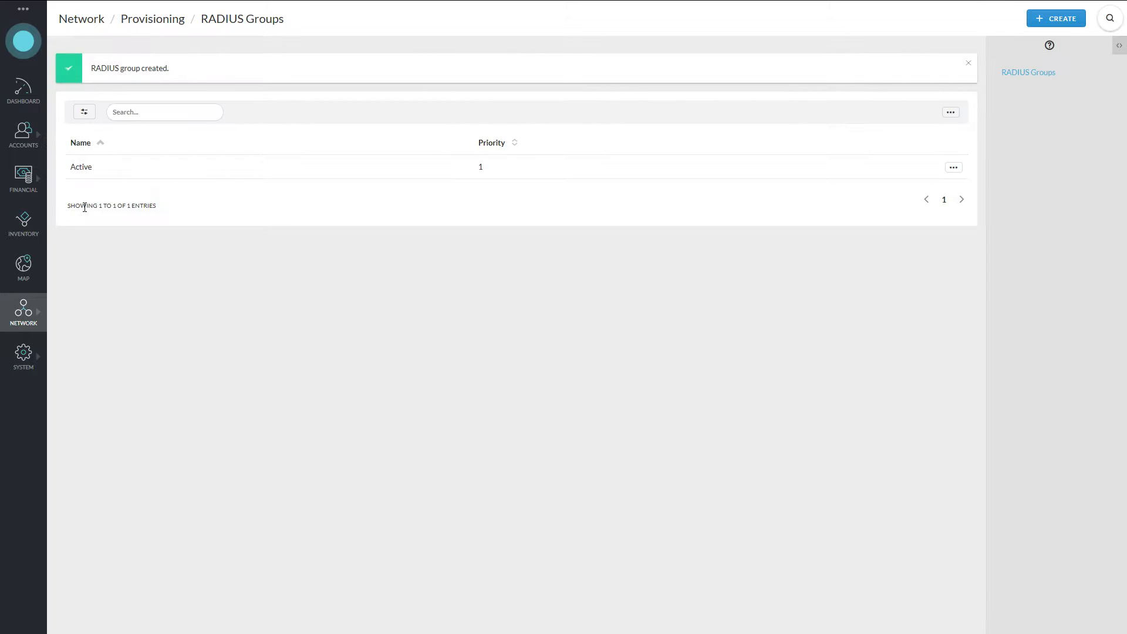
pyautogui.click(1059, 25)
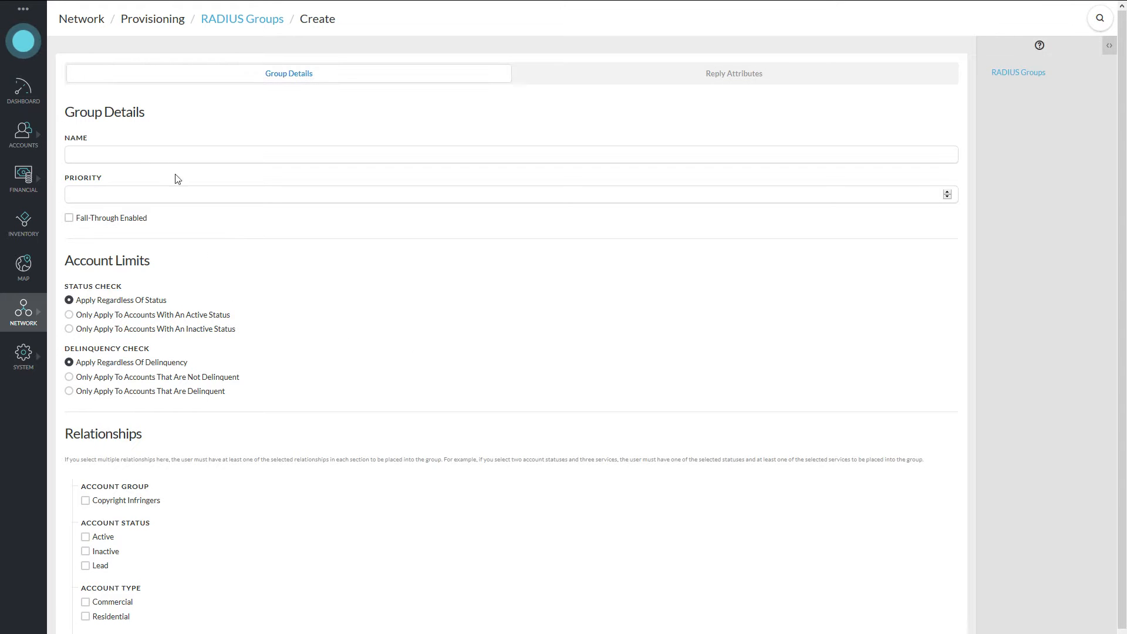
# Name the group InternetServiceResidential, priority 5 with fall-through, for Residential Internet Service accounts.
pyautogui.click(155, 155)
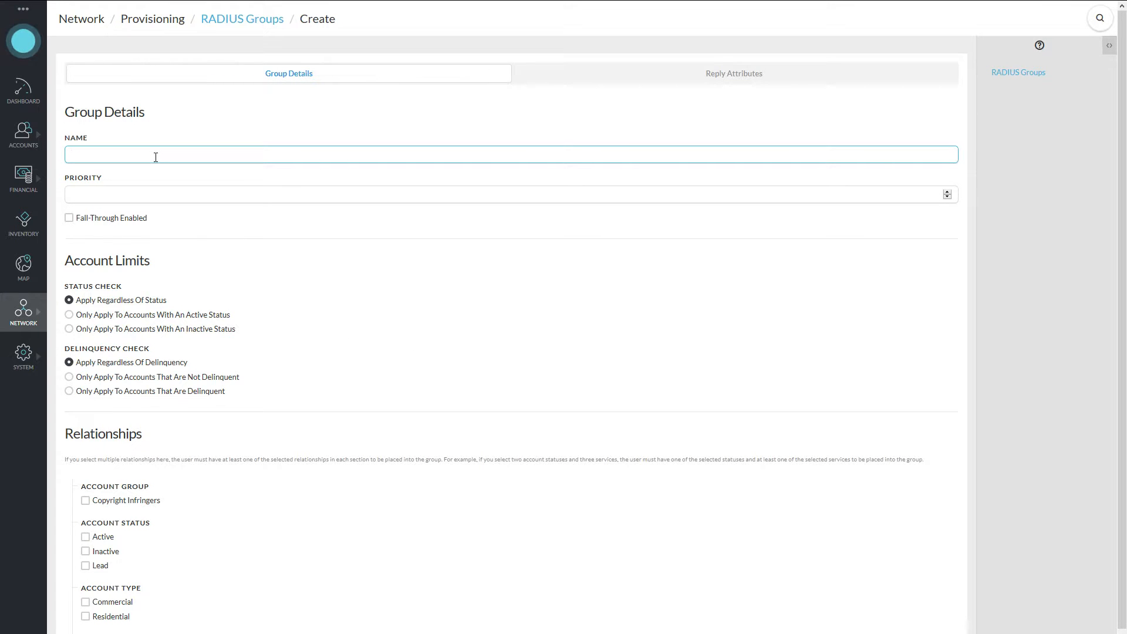
pyautogui.write('InternetServiceR')
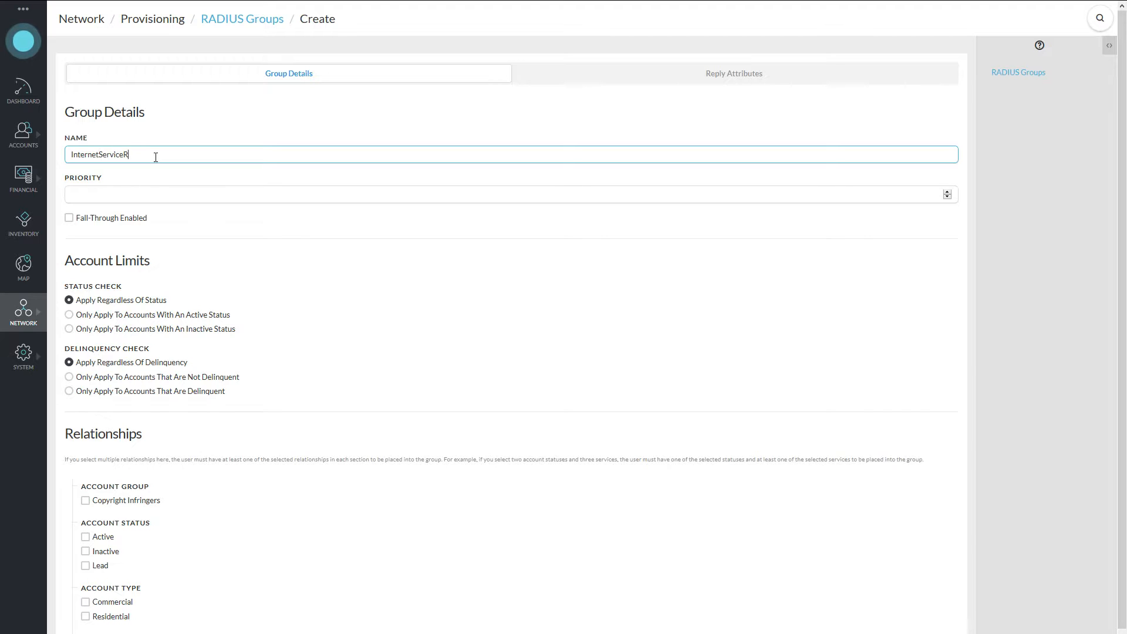
pyautogui.write('esidential')
pyautogui.click(170, 192)
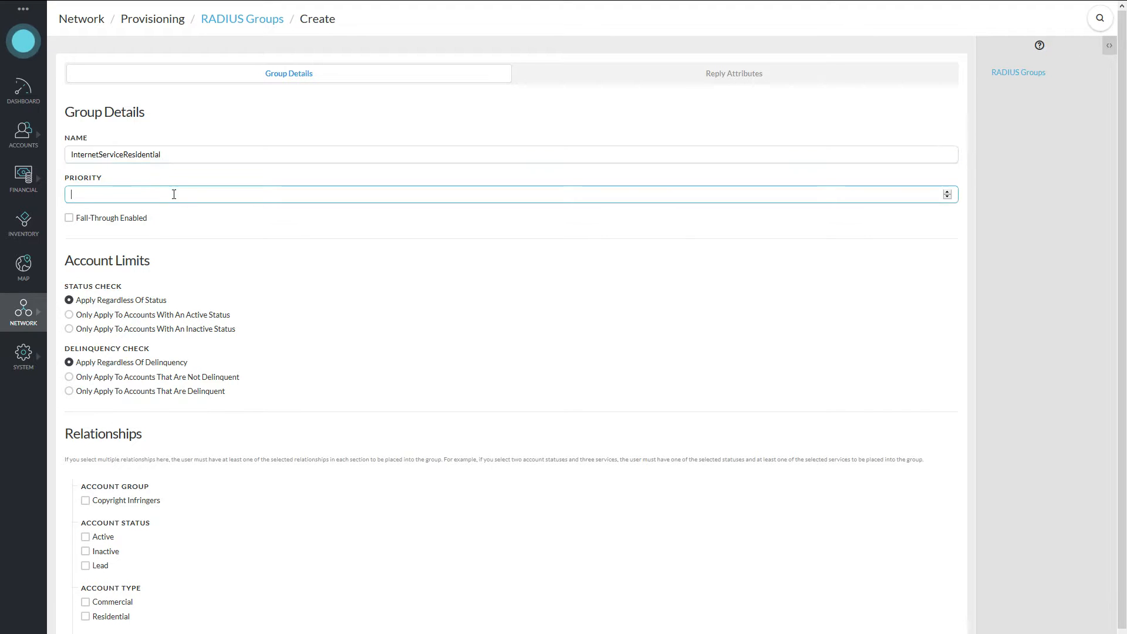
pyautogui.write('5')
pyautogui.click(202, 219)
pyautogui.scroll(-1, 272, 272)
pyautogui.click(121, 581)
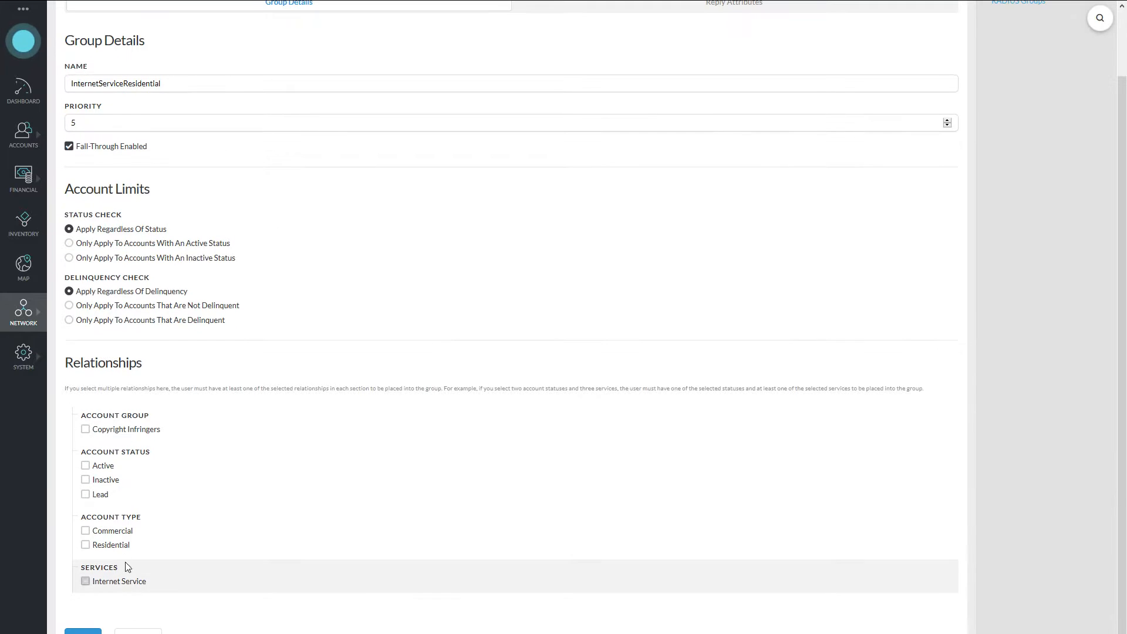
pyautogui.click(114, 545)
pyautogui.scroll(1, 385, 372)
# Add reply attribute MikroTik-Rate-Limit := 5000x1000 and save the group.
pyautogui.click(744, 81)
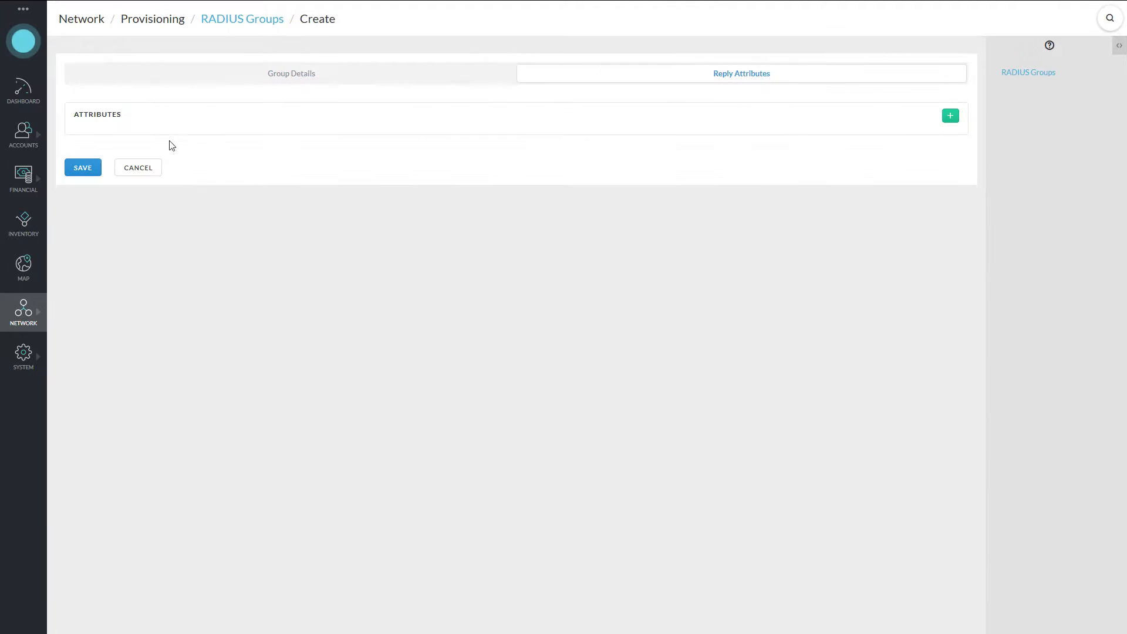
pyautogui.click(951, 116)
pyautogui.click(950, 115)
pyautogui.click(375, 154)
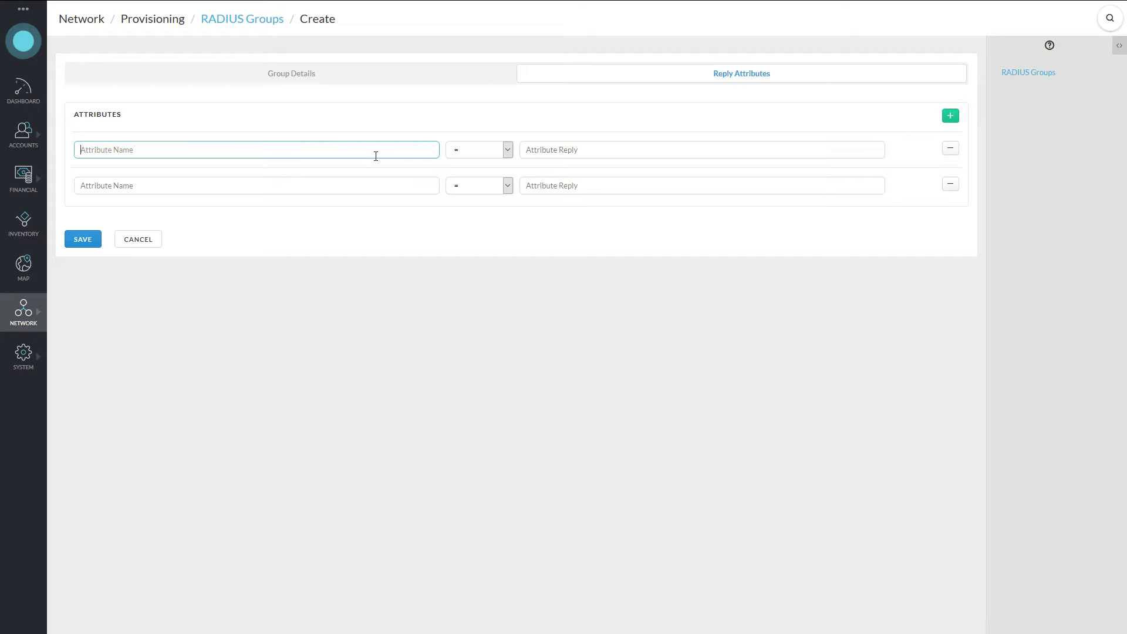
pyautogui.write('Mi')
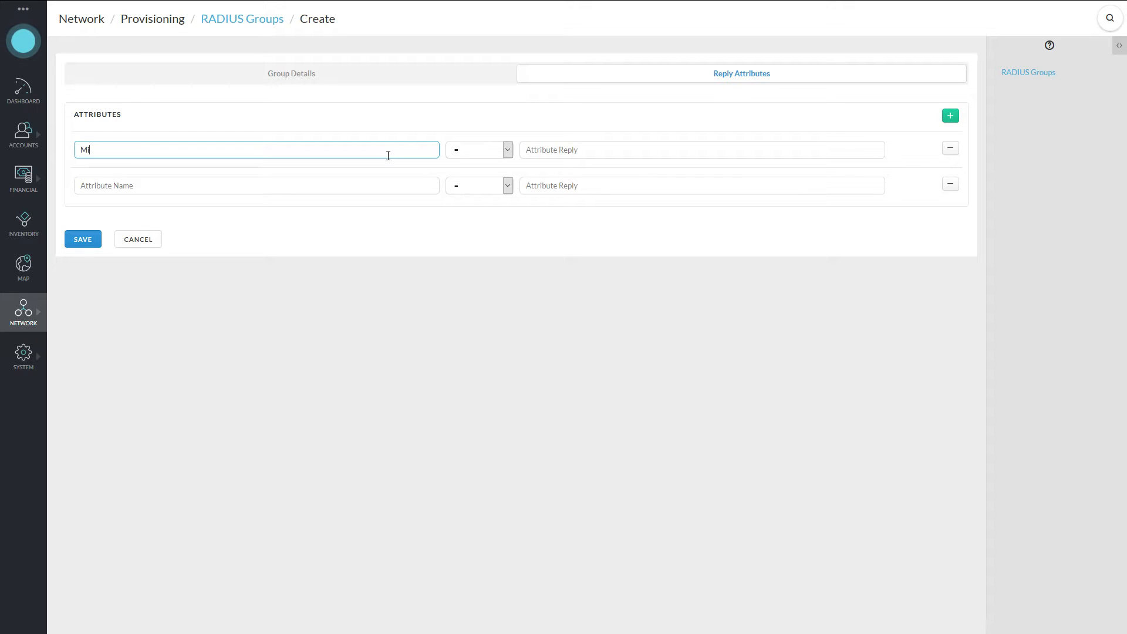
pyautogui.write('kroTik-R')
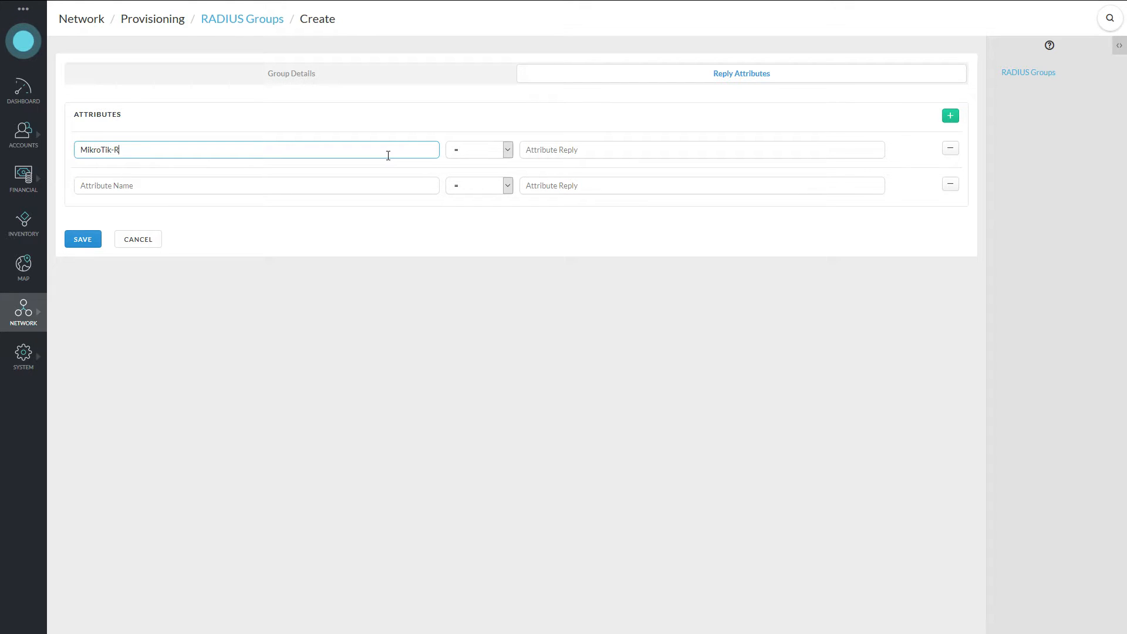
pyautogui.write('ate-Limit')
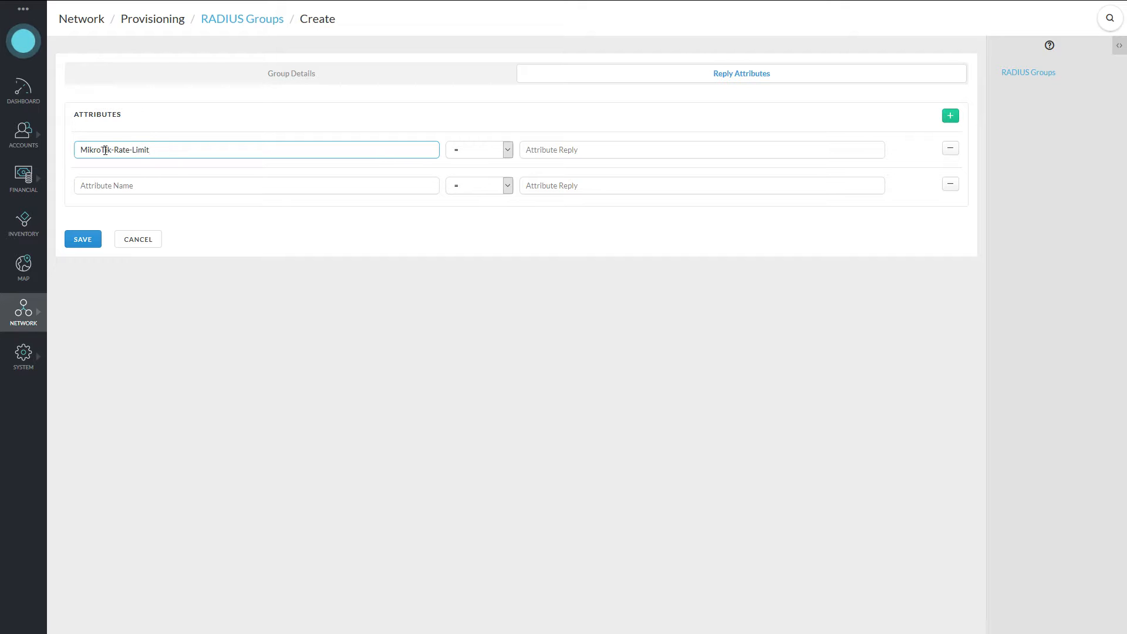
pyautogui.click(951, 185)
pyautogui.click(506, 151)
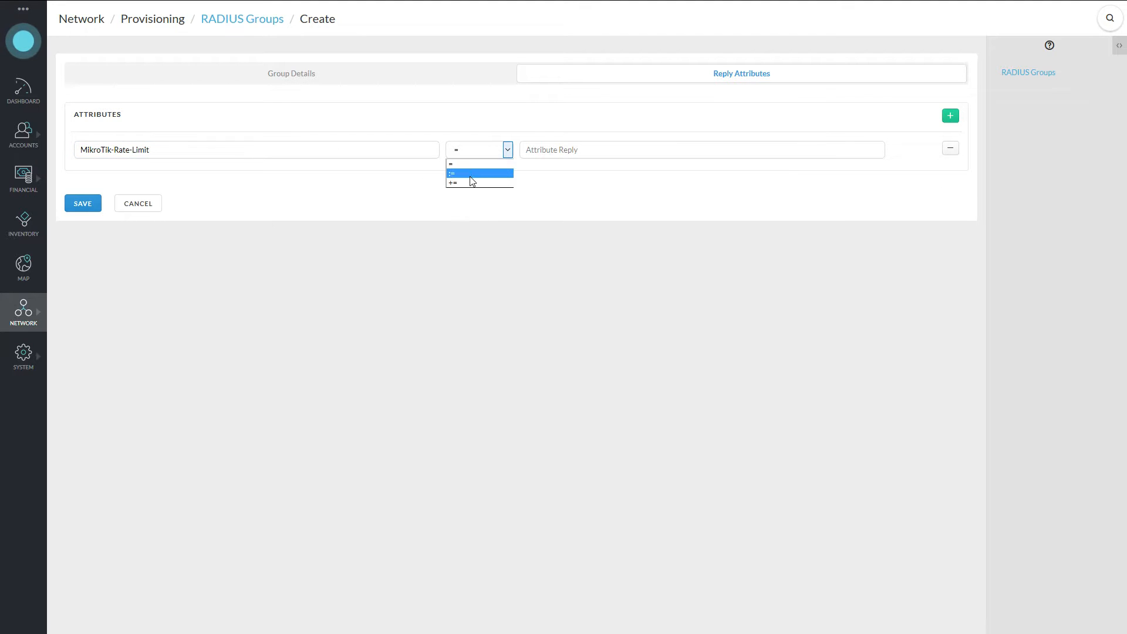
pyautogui.click(468, 182)
pyautogui.click(506, 154)
pyautogui.click(473, 173)
pyautogui.click(640, 143)
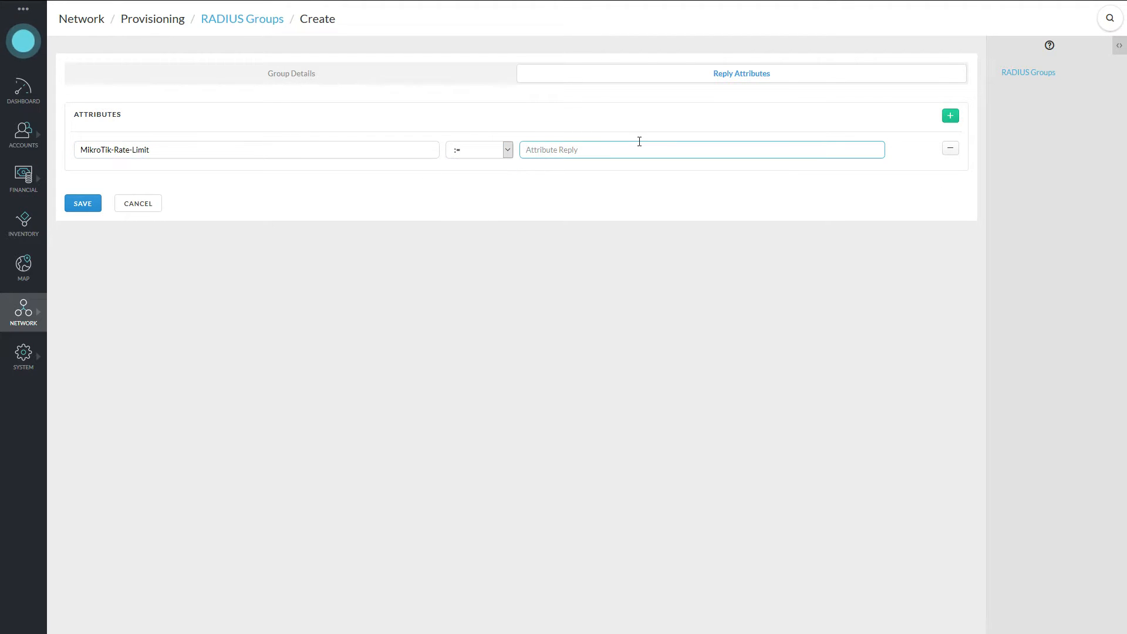
pyautogui.write('5000x1000')
pyautogui.click(92, 206)
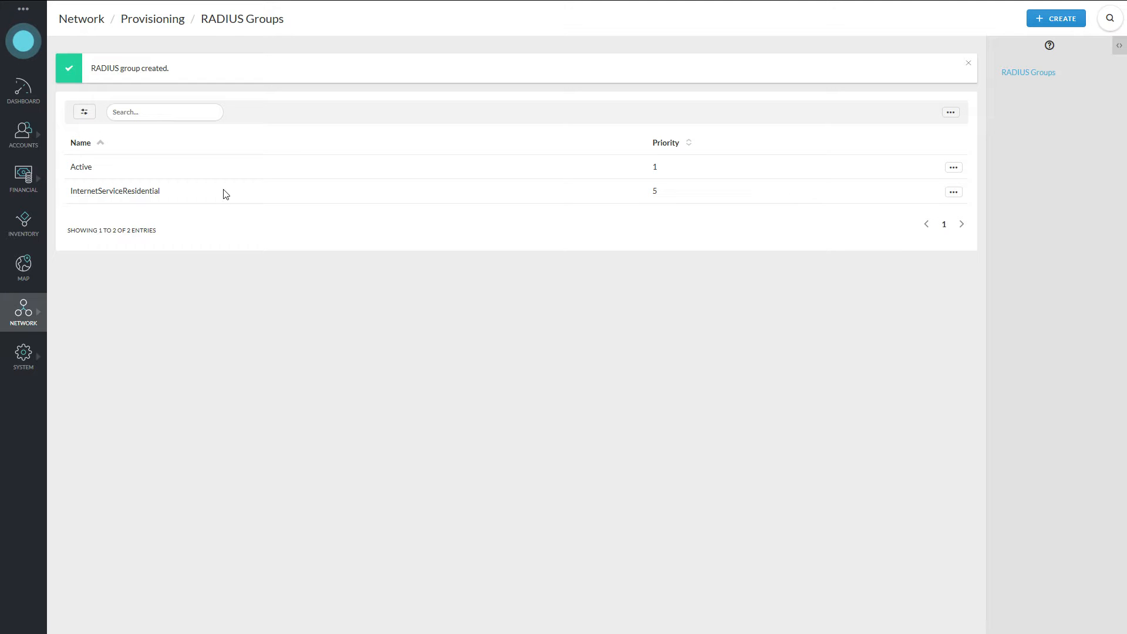
pyautogui.click(953, 193)
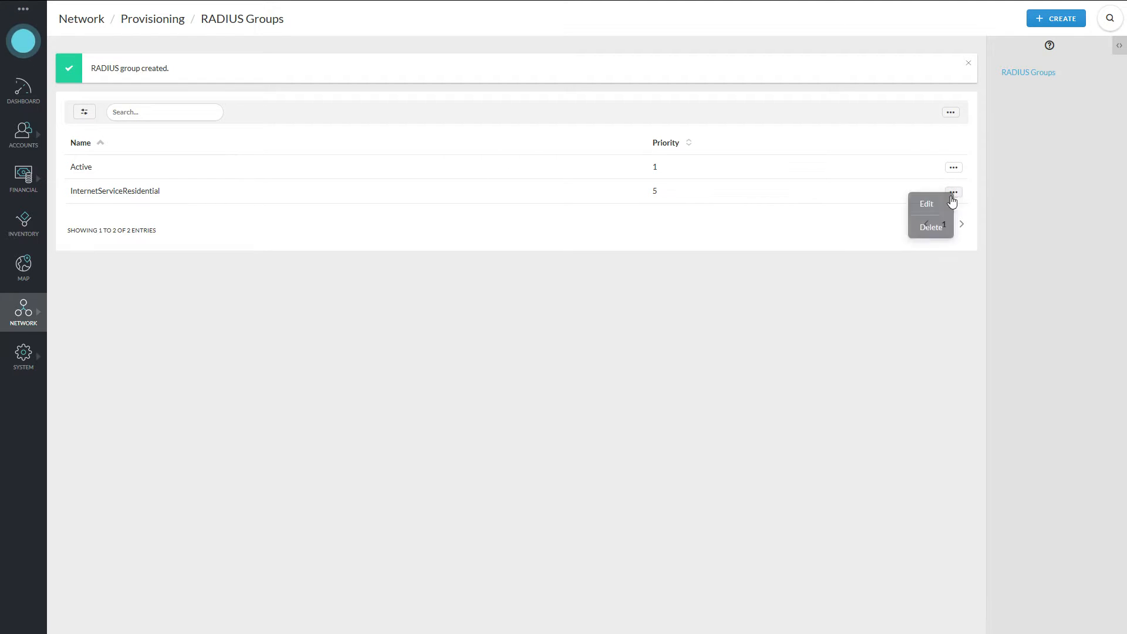
pyautogui.click(940, 205)
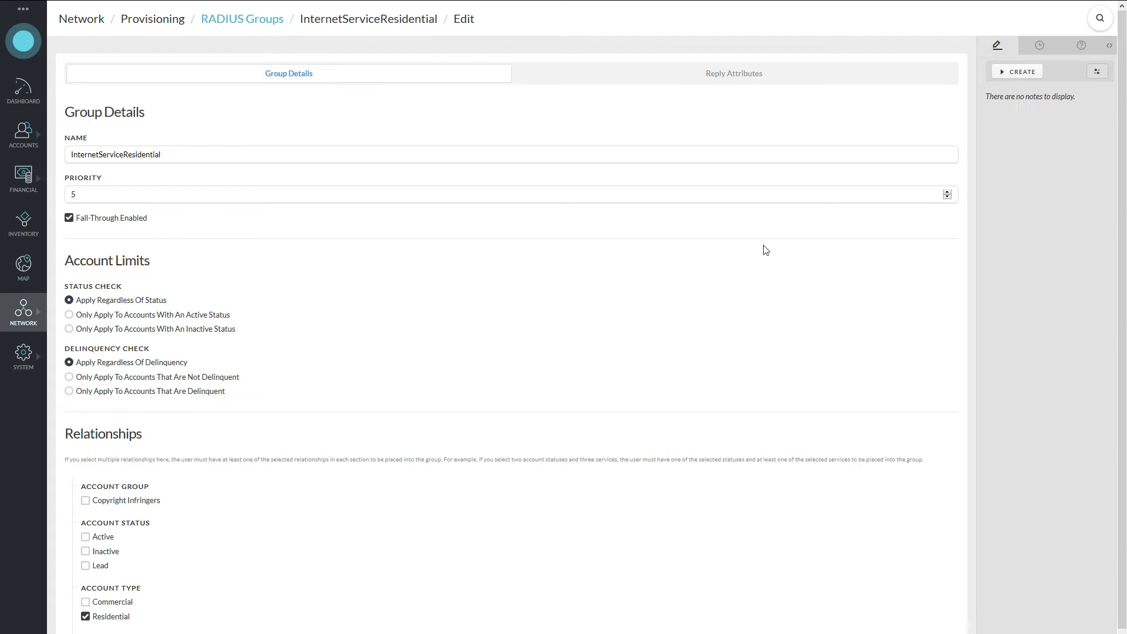
pyautogui.scroll(-2, 428, 357)
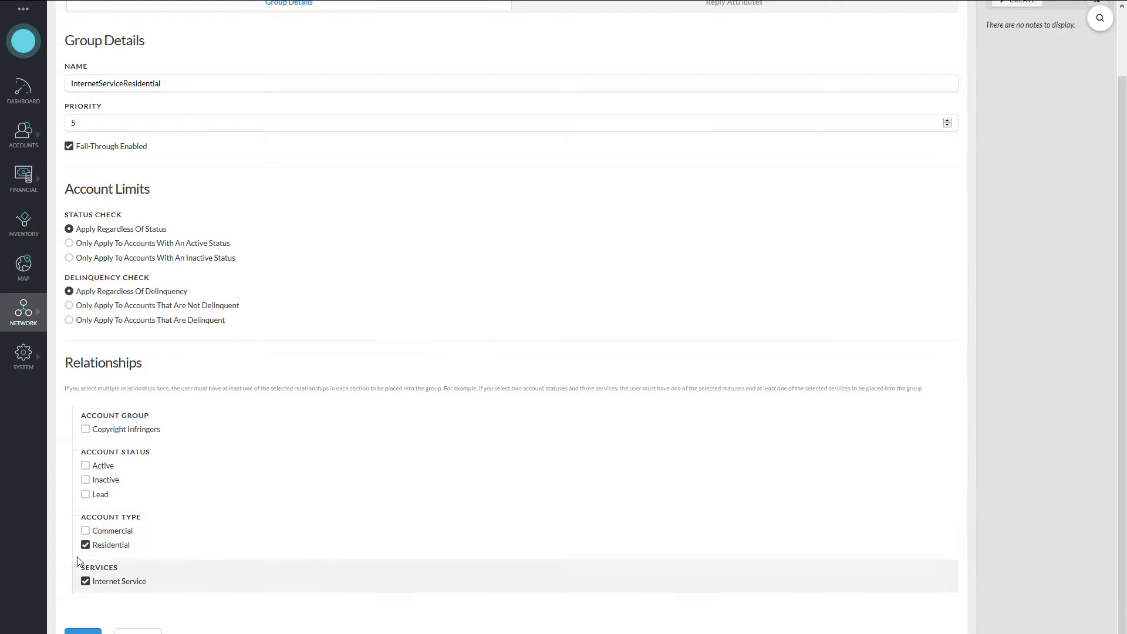
pyautogui.scroll(2, 227, 529)
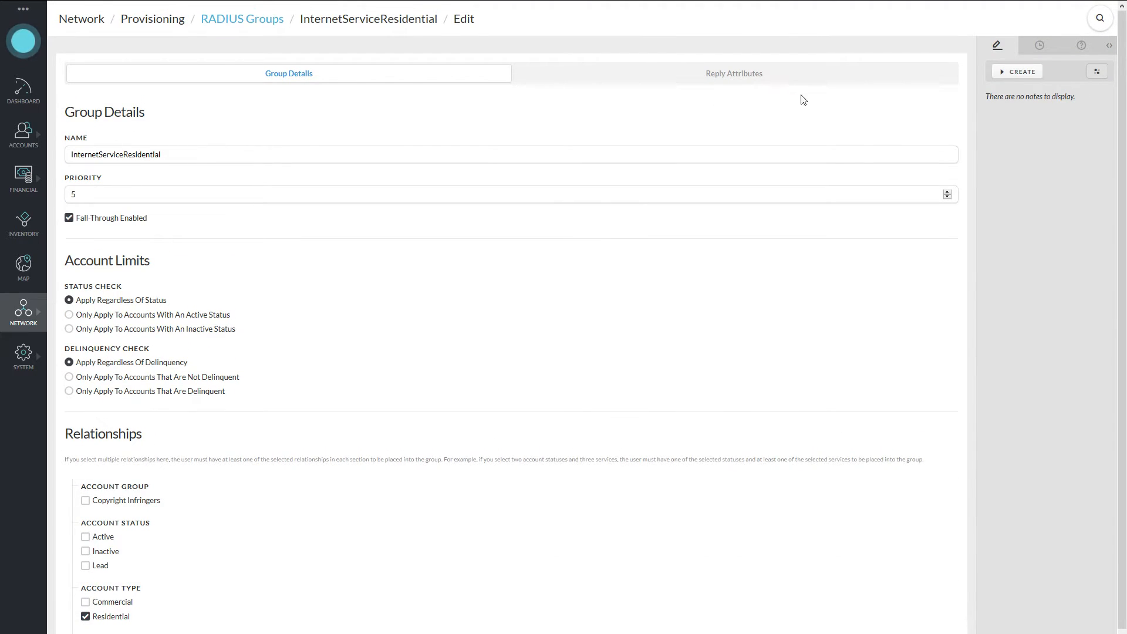
pyautogui.click(768, 79)
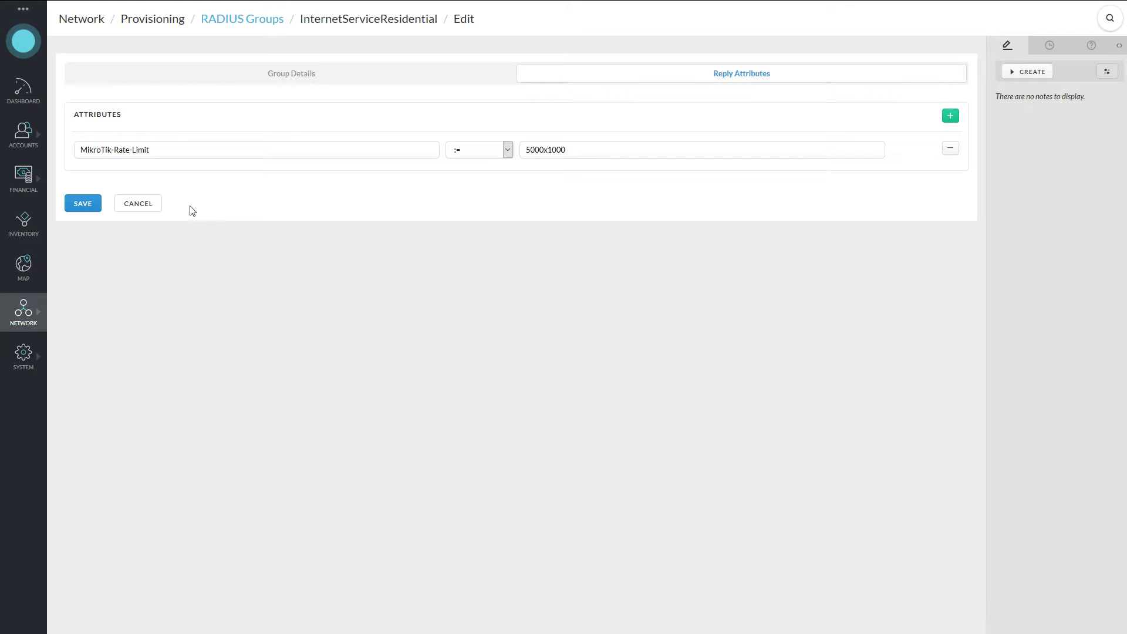
pyautogui.click(145, 205)
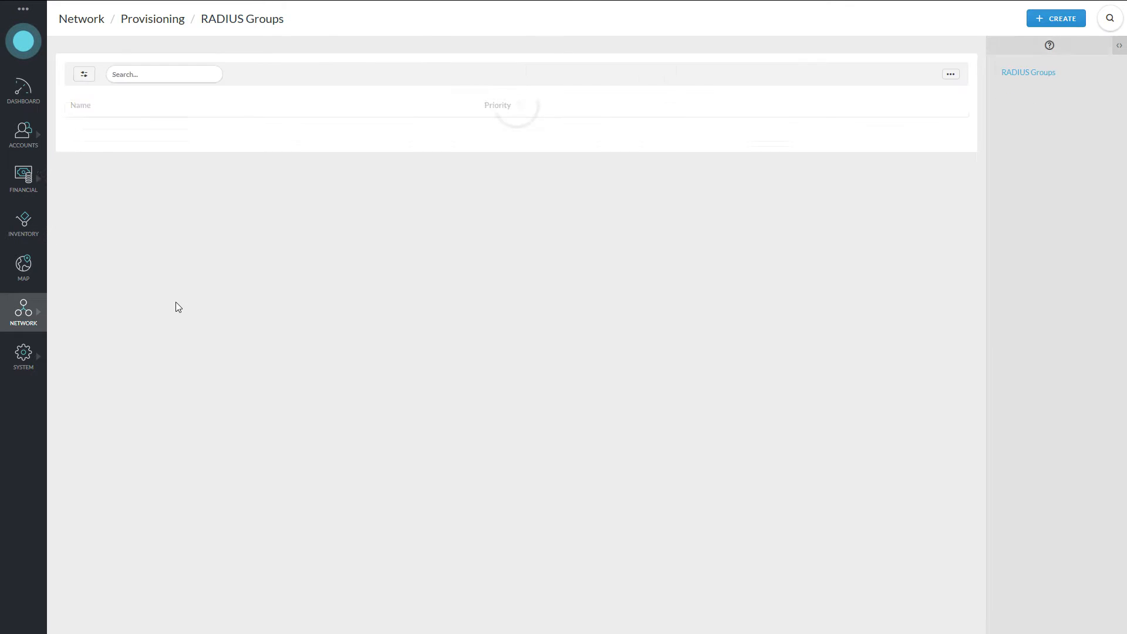
# On the DHCP Servers page, start a new server named DHCP Server.
pyautogui.click(34, 319)
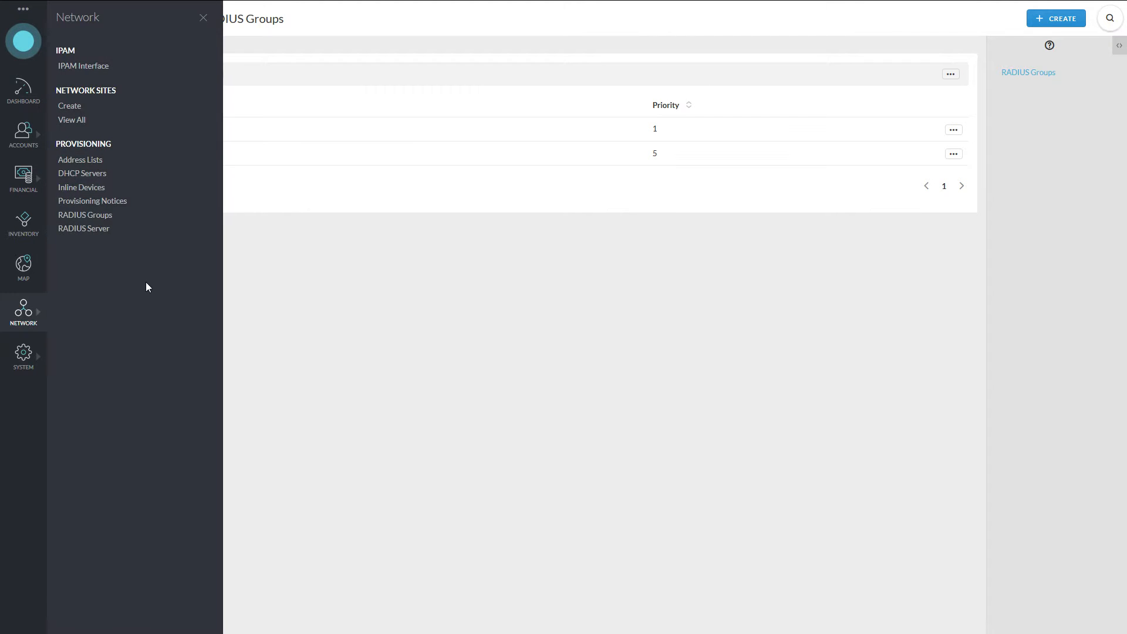
pyautogui.click(106, 176)
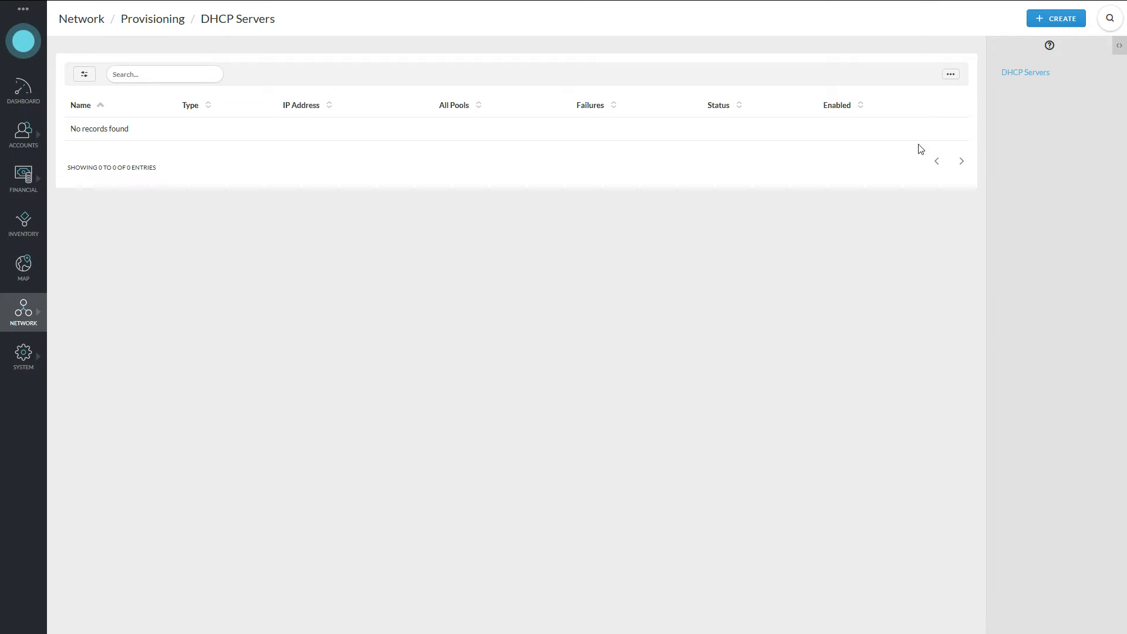
pyautogui.click(1054, 20)
pyautogui.click(113, 83)
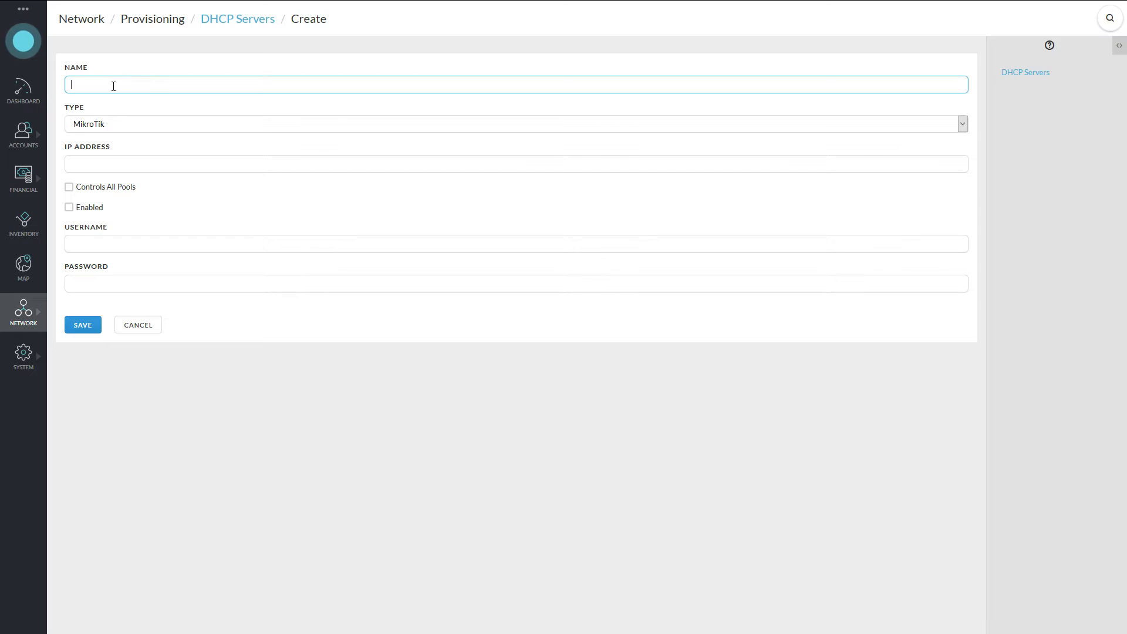
pyautogui.write('DHCP Server')
# Enter IP 10.0.0.1 and the MikroTik login username and password, then save the server.
pyautogui.click(267, 156)
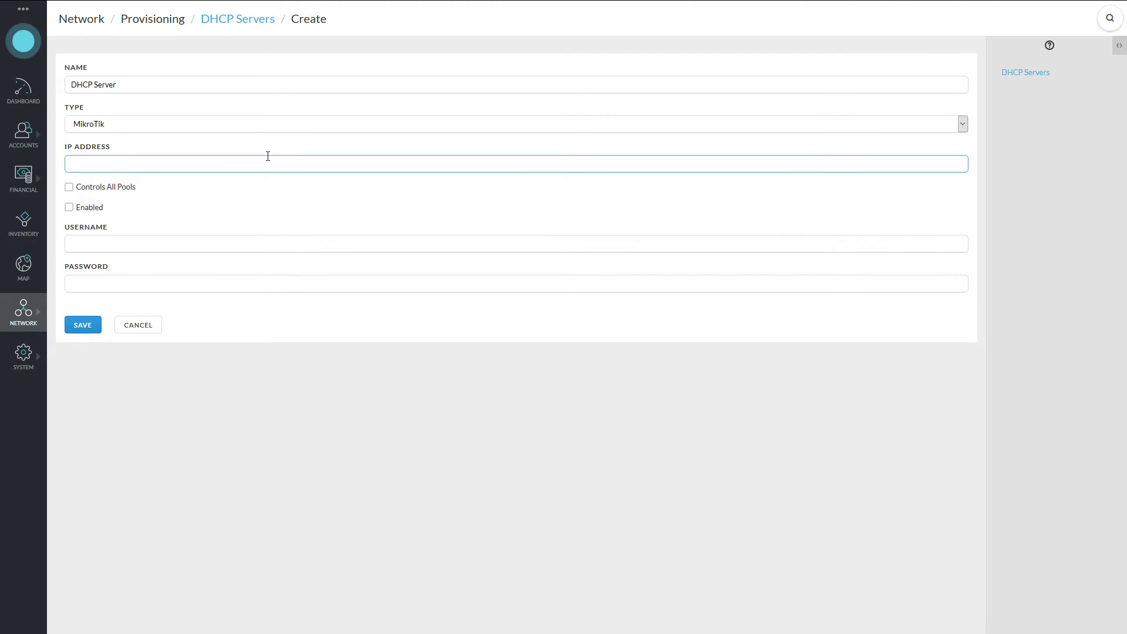
pyautogui.write('10.0.0.1')
pyautogui.click(128, 243)
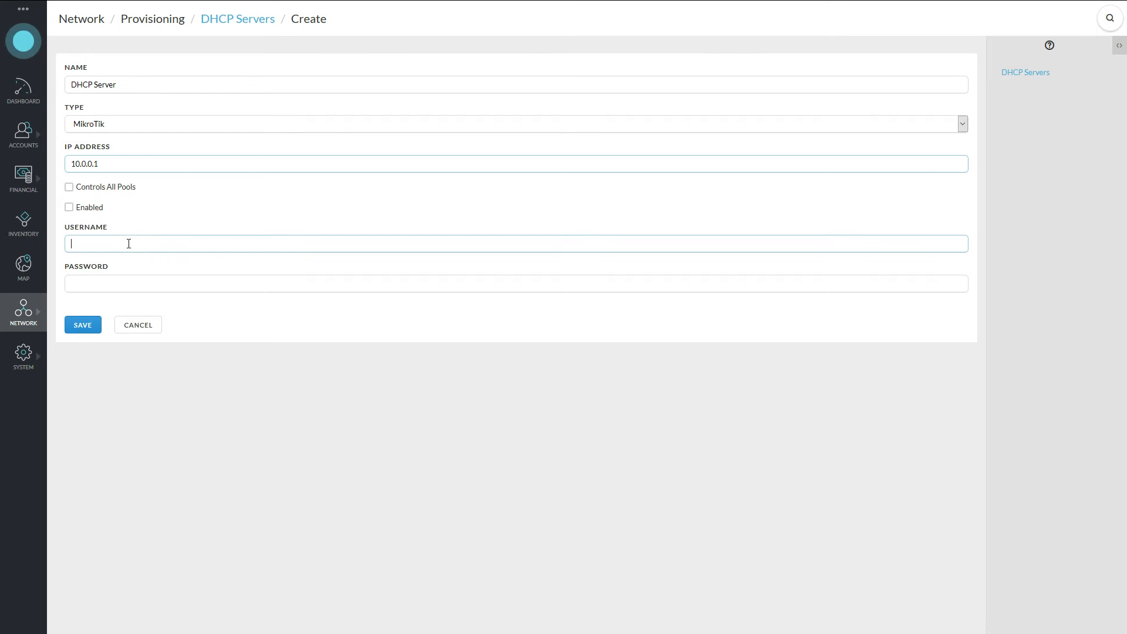
pyautogui.write('sonar')
pyautogui.press('Tab')
pyautogui.write('sonar')
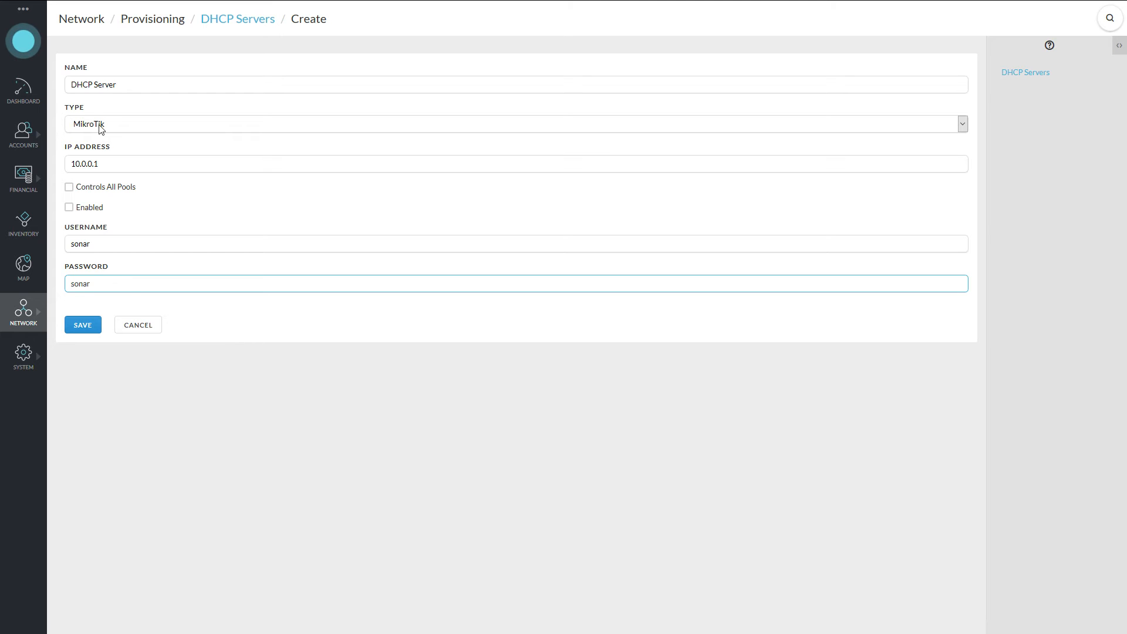
pyautogui.click(92, 324)
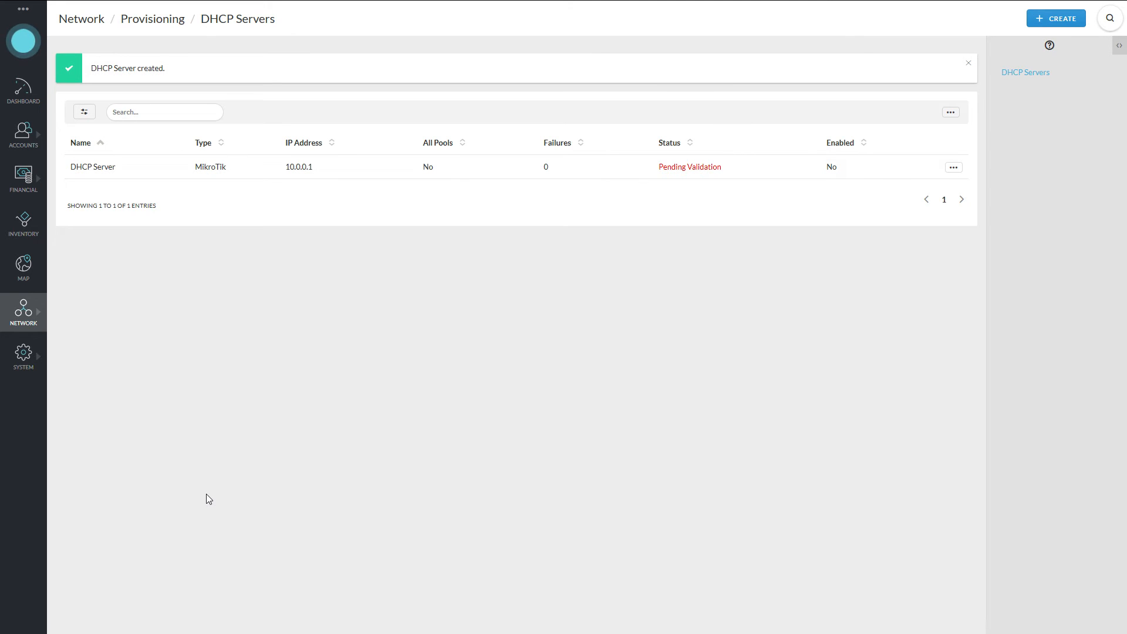
# Show the Network section's flyout links from the sidebar over the DHCP Servers page.
pyautogui.click(24, 309)
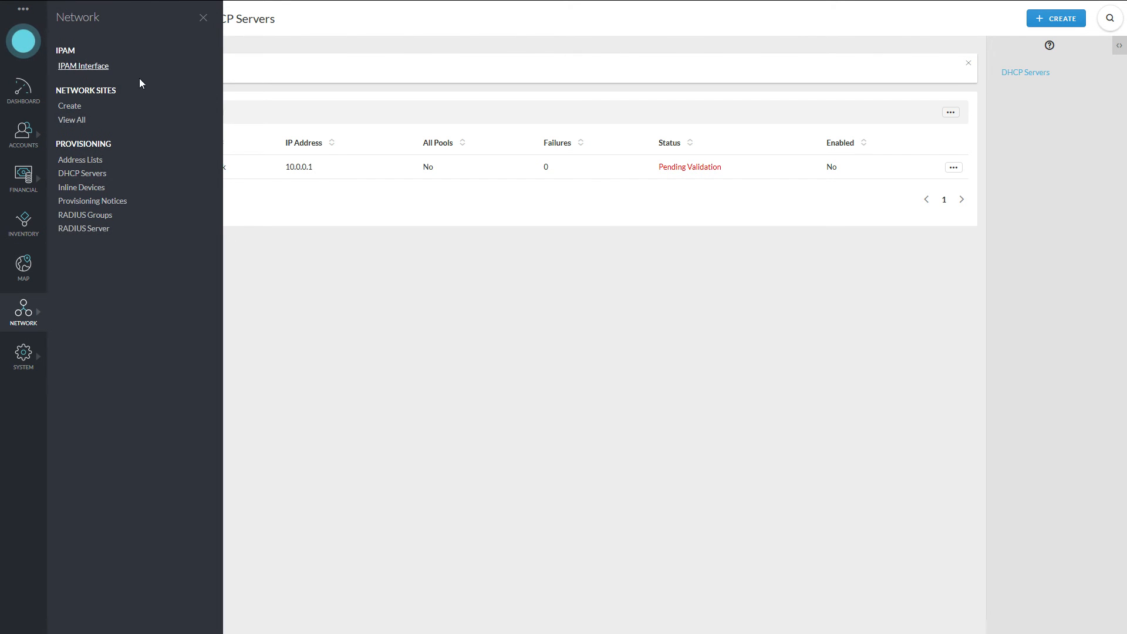